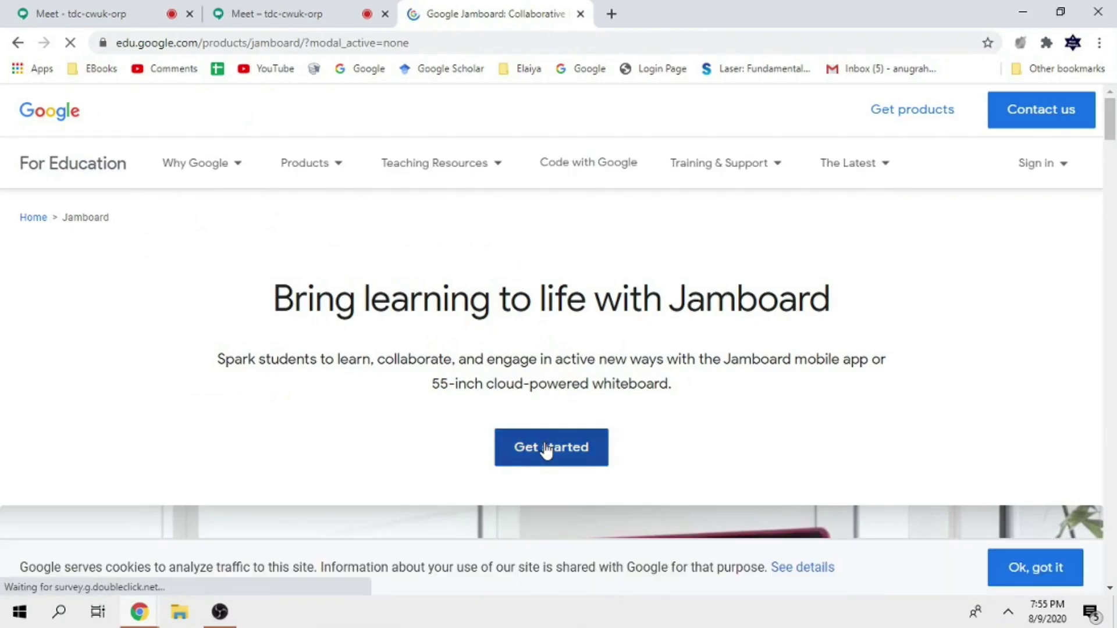
Open Jamboard from the Google for Education product page and create a new jam
left_click(546, 449)
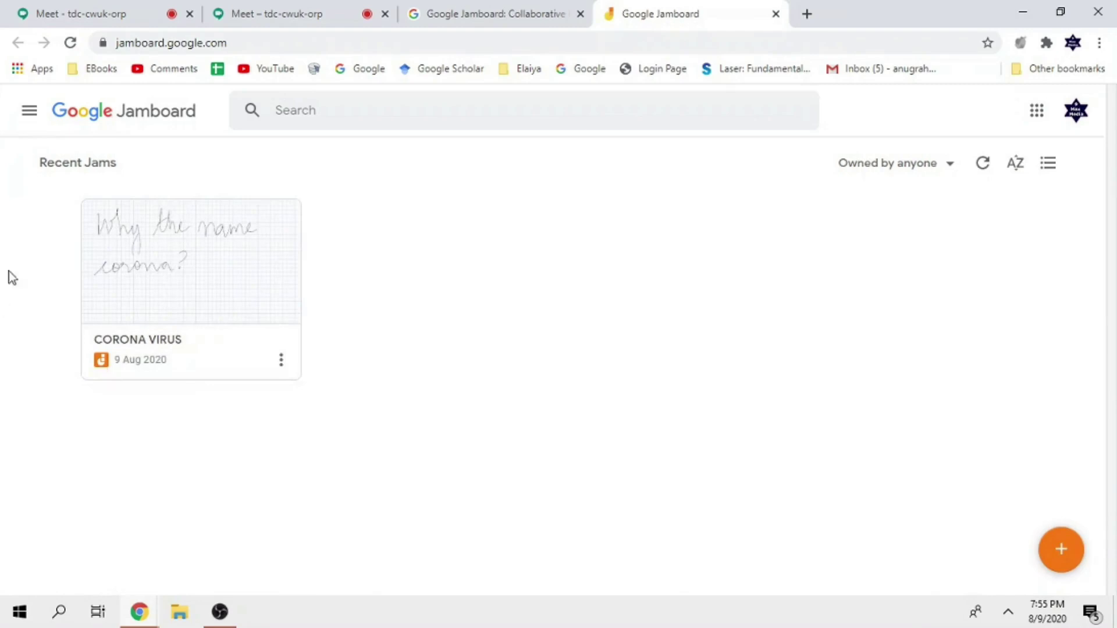
left_click(1061, 553)
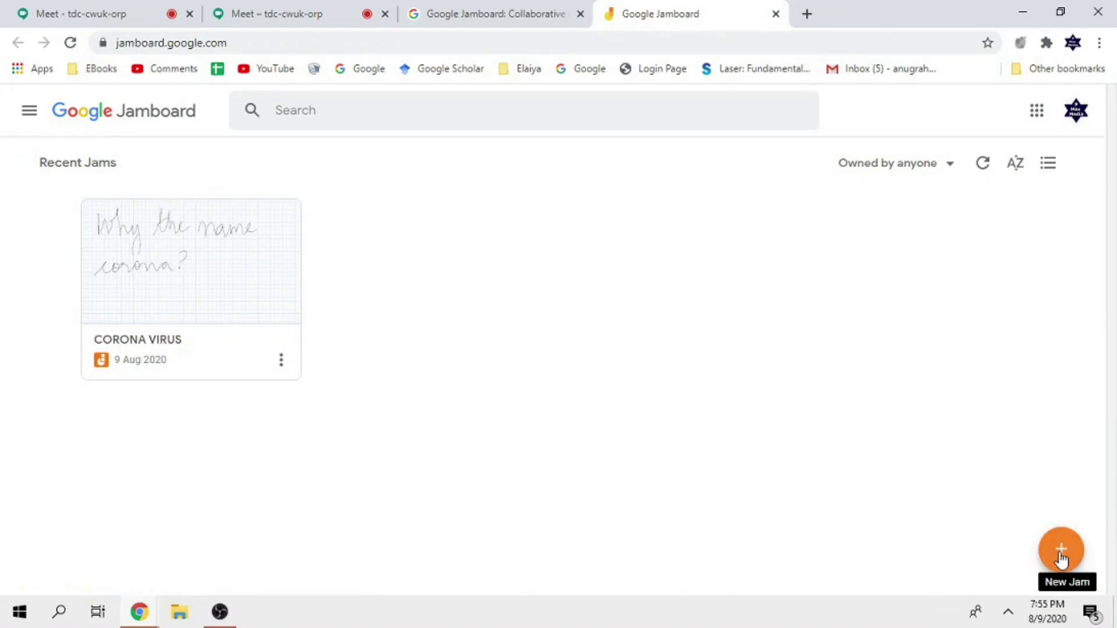
left_click(1062, 552)
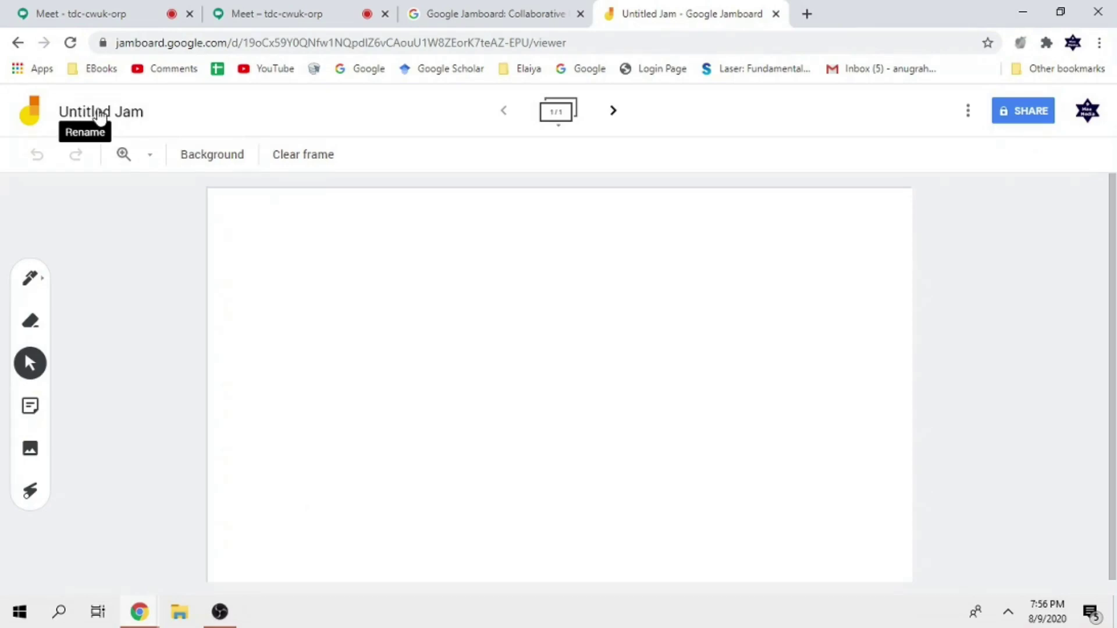
Rename the untitled jam as 9MAXMEDIA
right_click(137, 113)
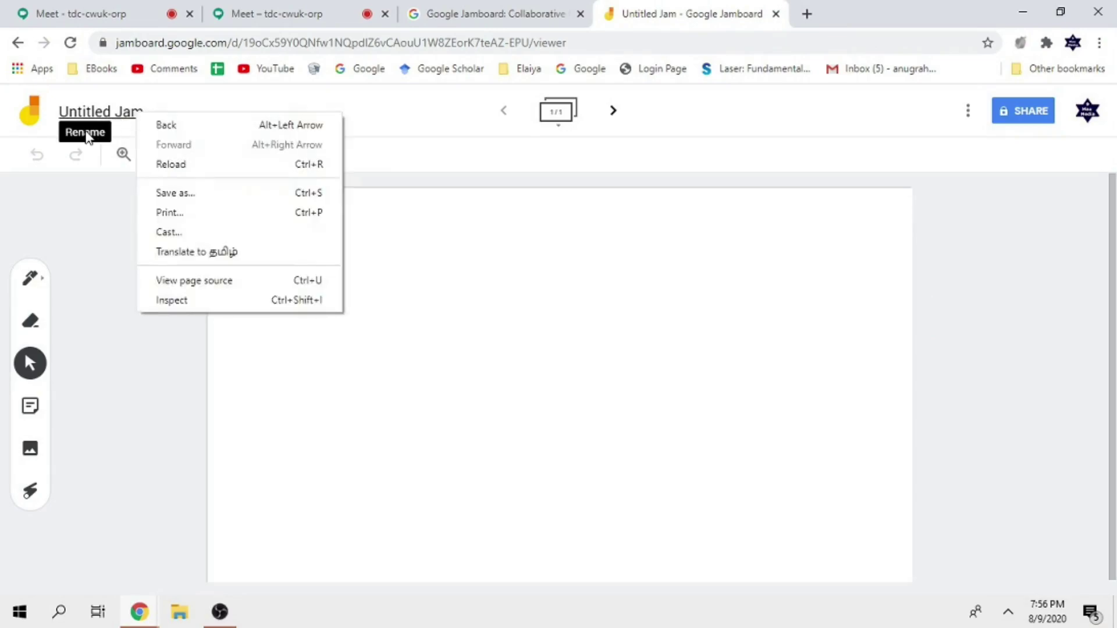
left_click(122, 120)
left_click(99, 110)
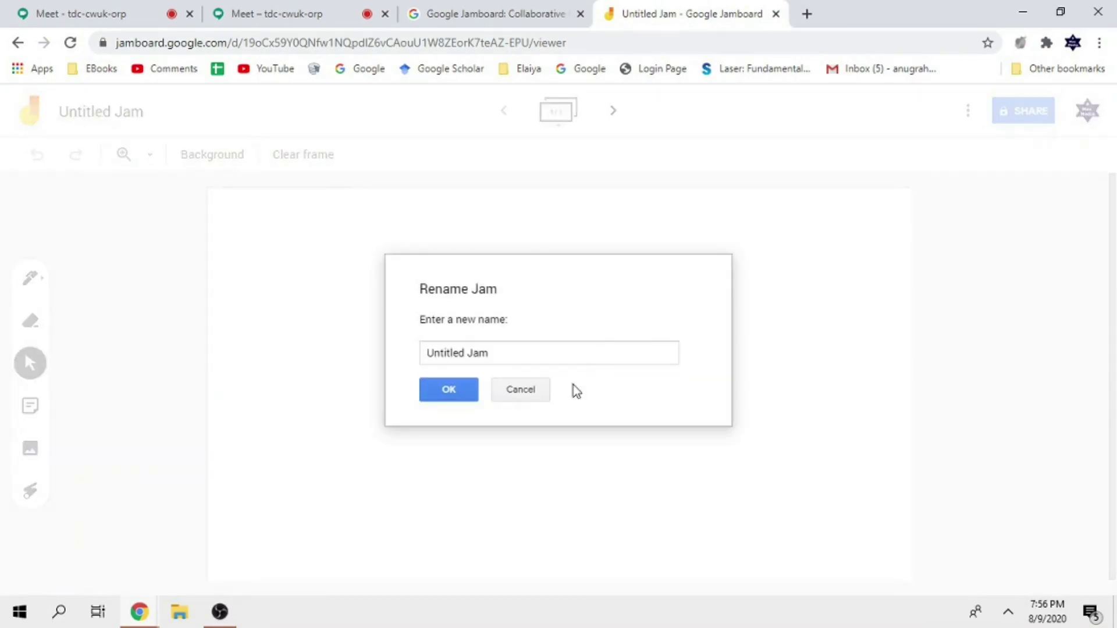
triple_click(471, 353)
mouse_move(471, 353)
left_mouse_down()
mouse_move(404, 354)
mouse_move(483, 339)
left_mouse_up()
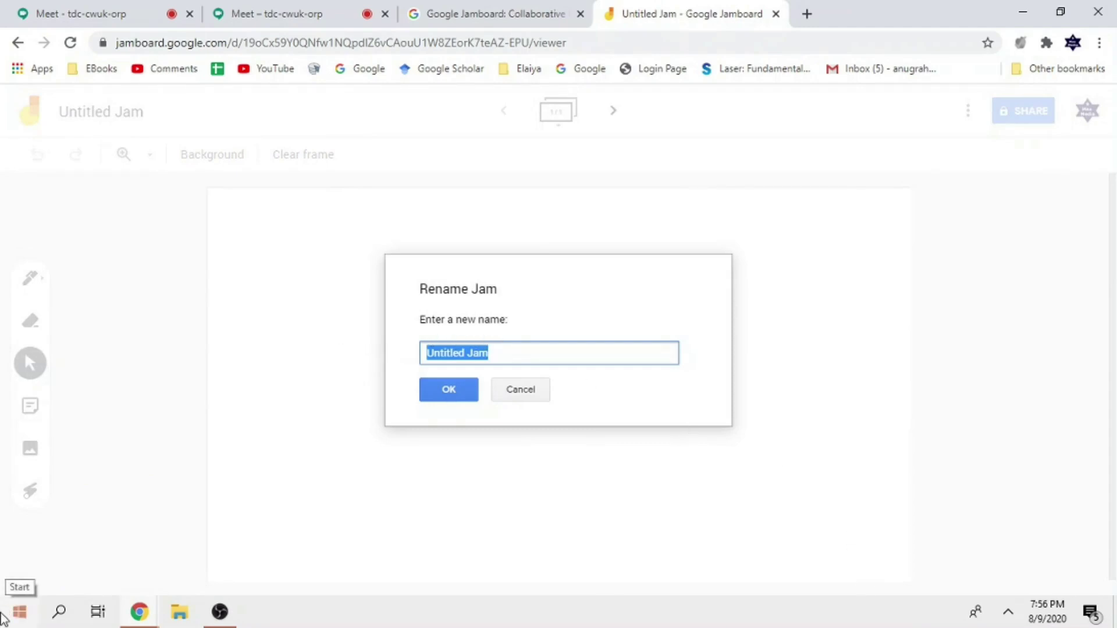
type("9MAXM")
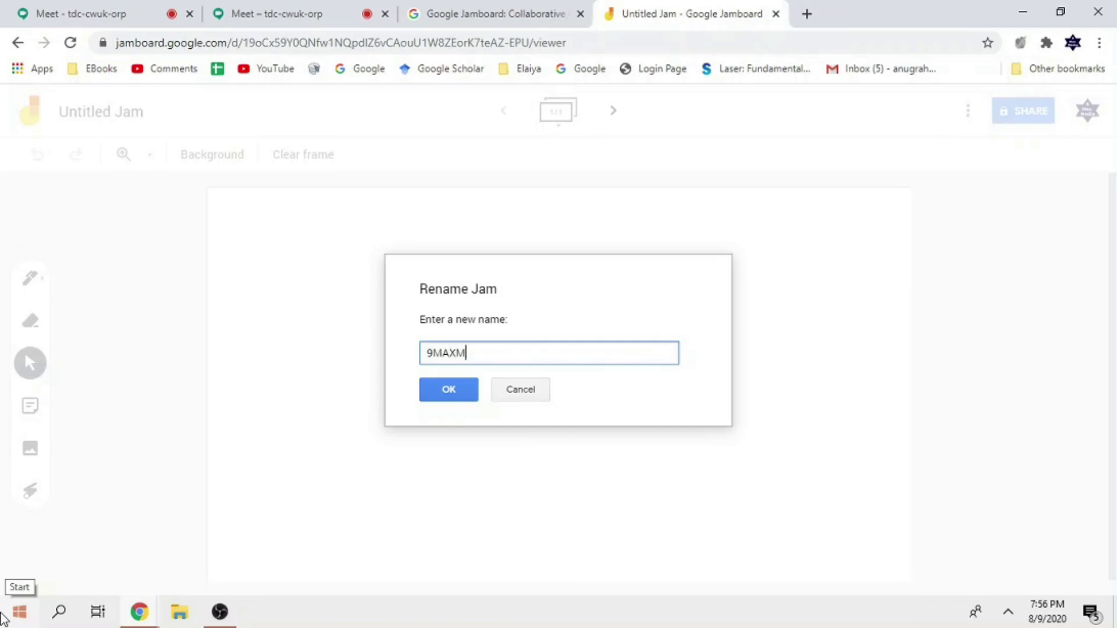
type("EDIA")
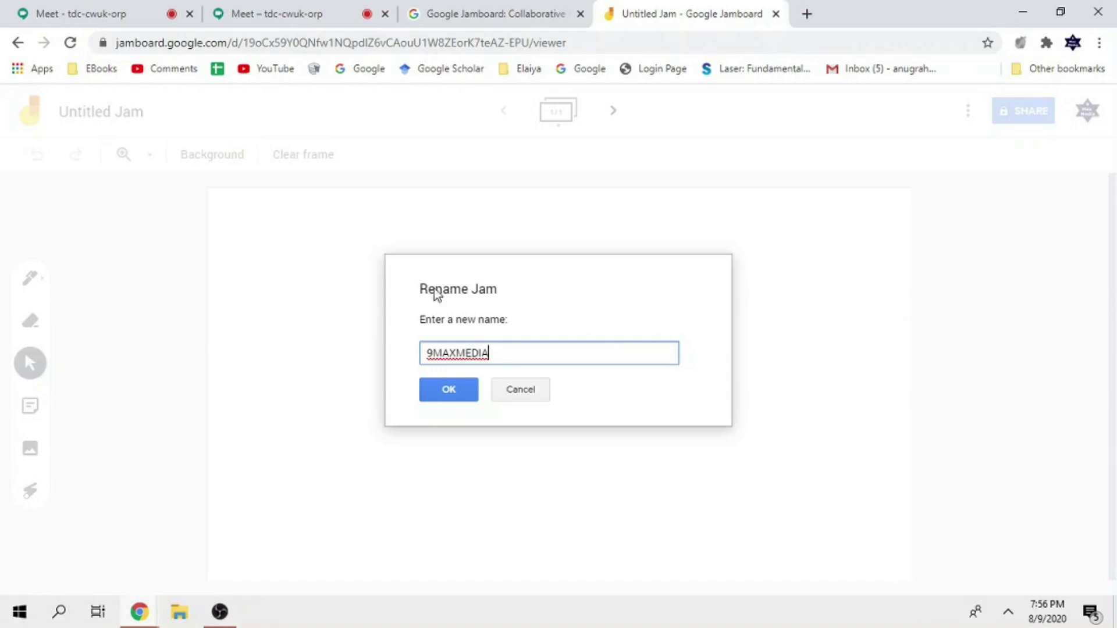
left_click(449, 392)
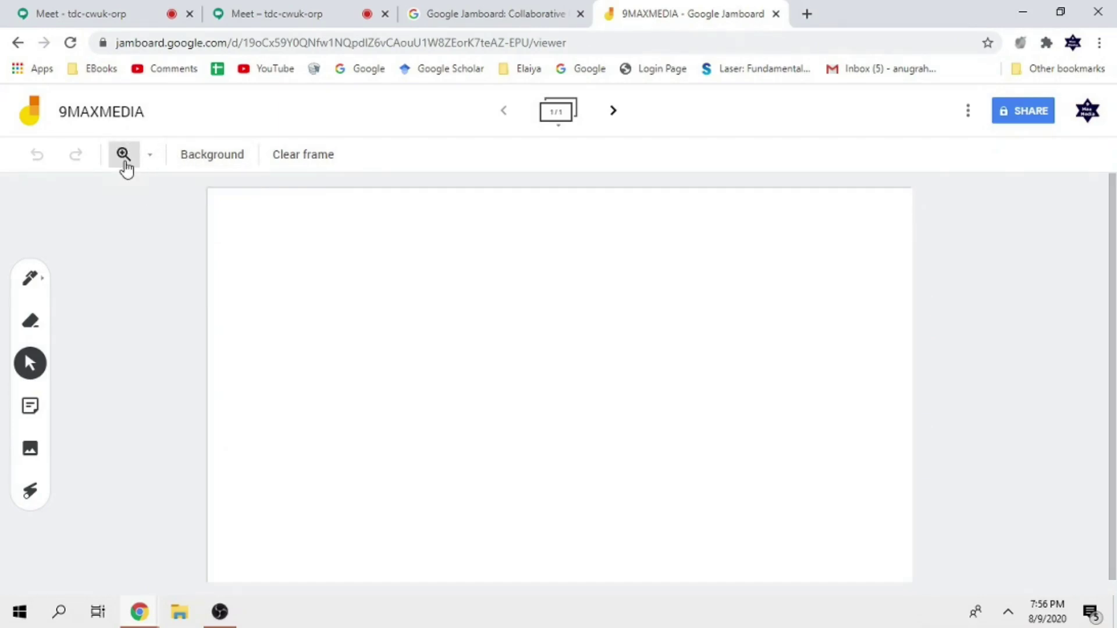
Try the black frame background, and settle on the white background with the blue graph grid
left_click(151, 162)
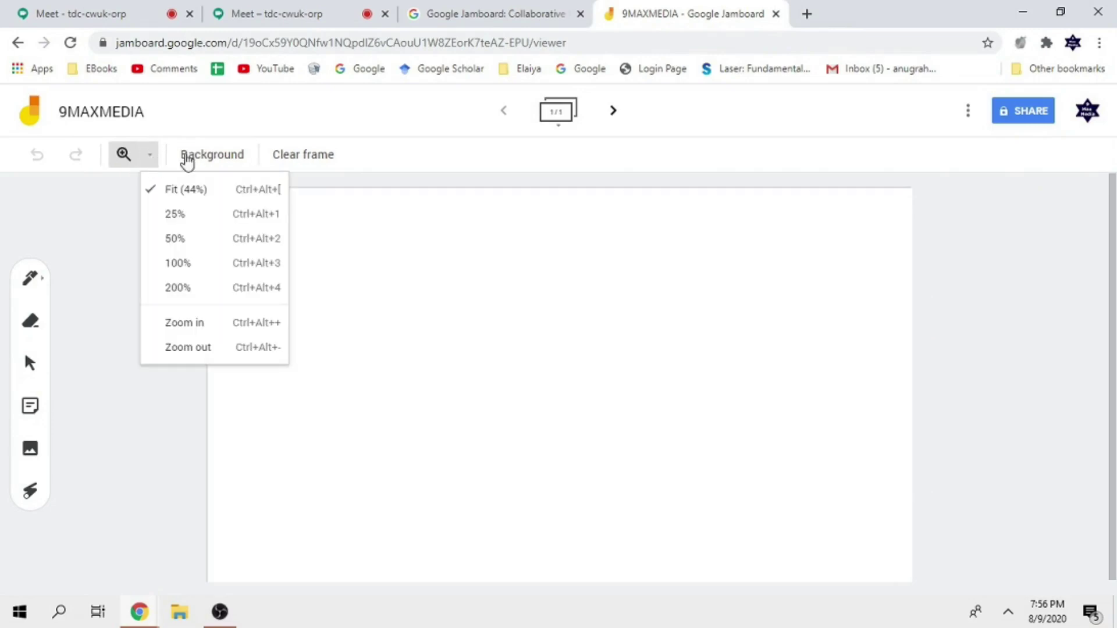
left_click(192, 158)
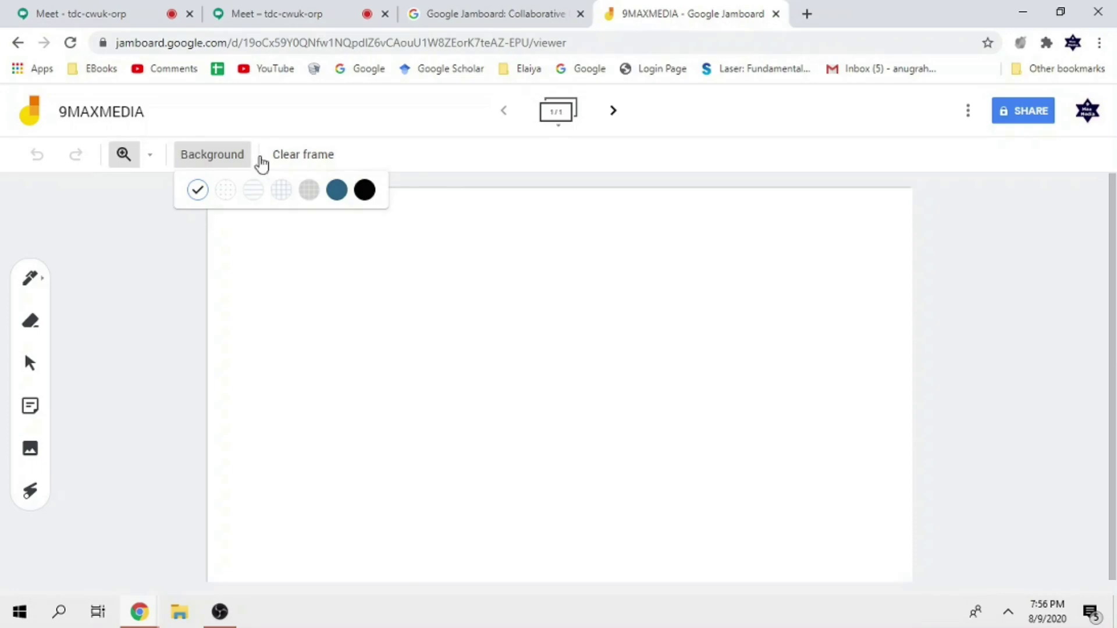
left_click(365, 191)
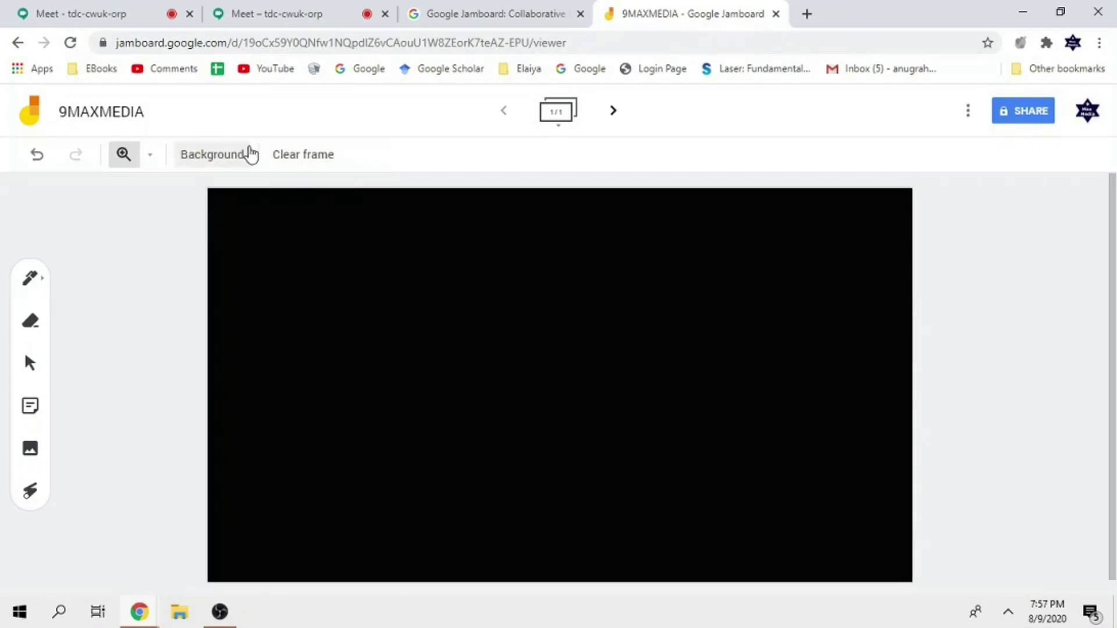
left_click(236, 158)
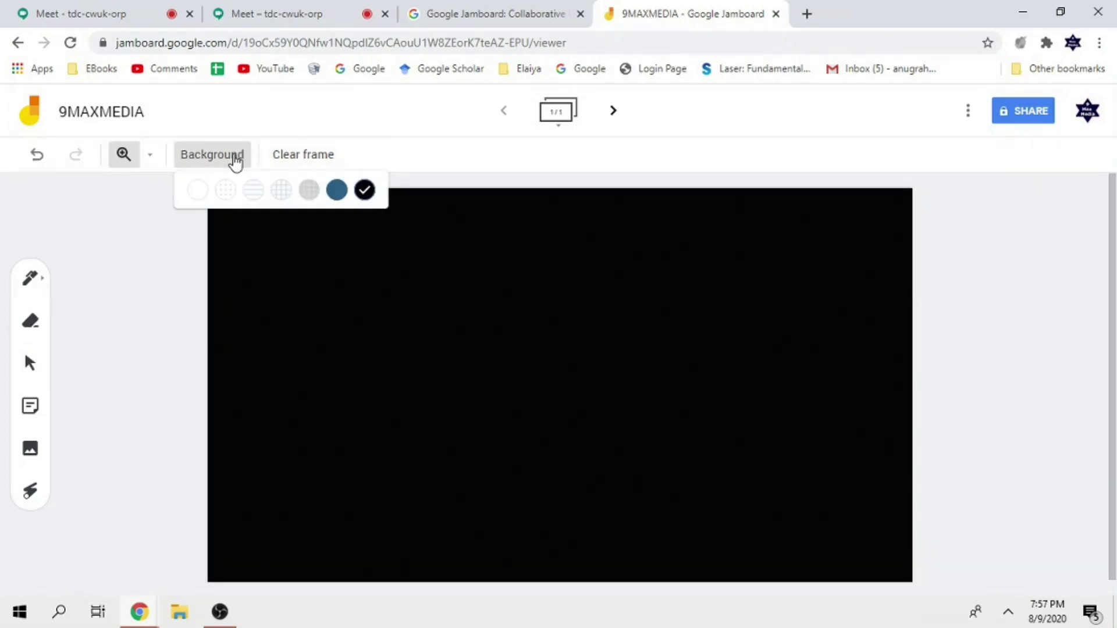
left_click(280, 192)
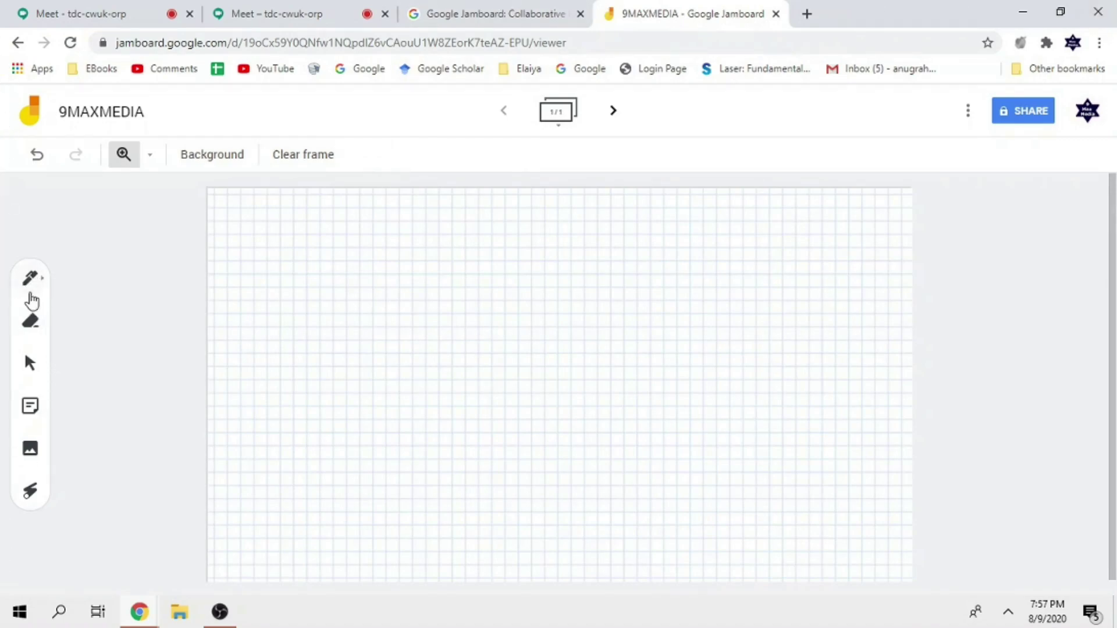
Handwrite "x² + y² =" in black pen across the upper part of the frame
left_click(31, 281)
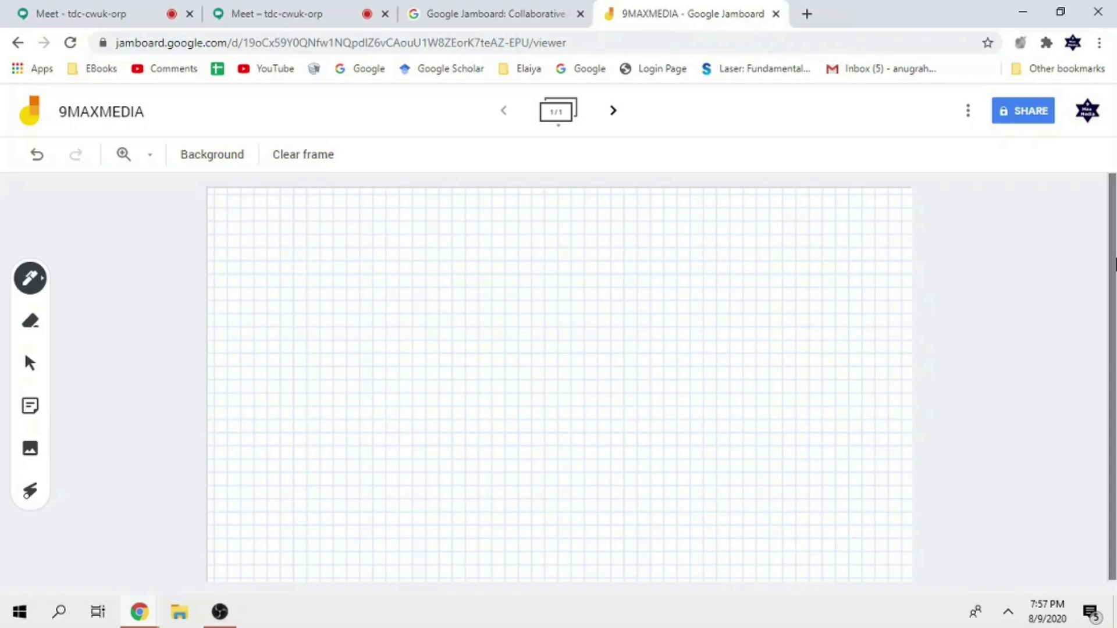
left_click_drag(238, 221, 263, 271)
mouse_move(291, 223)
left_mouse_down()
mouse_move(314, 266)
mouse_move(338, 236)
left_mouse_up()
left_click_drag(388, 209, 381, 271)
left_click_drag(348, 248, 464, 233)
mouse_move(472, 224)
left_mouse_down()
mouse_move(464, 288)
mouse_move(478, 250)
left_mouse_up()
left_click_drag(501, 207, 581, 236)
left_click_drag(580, 241, 633, 256)
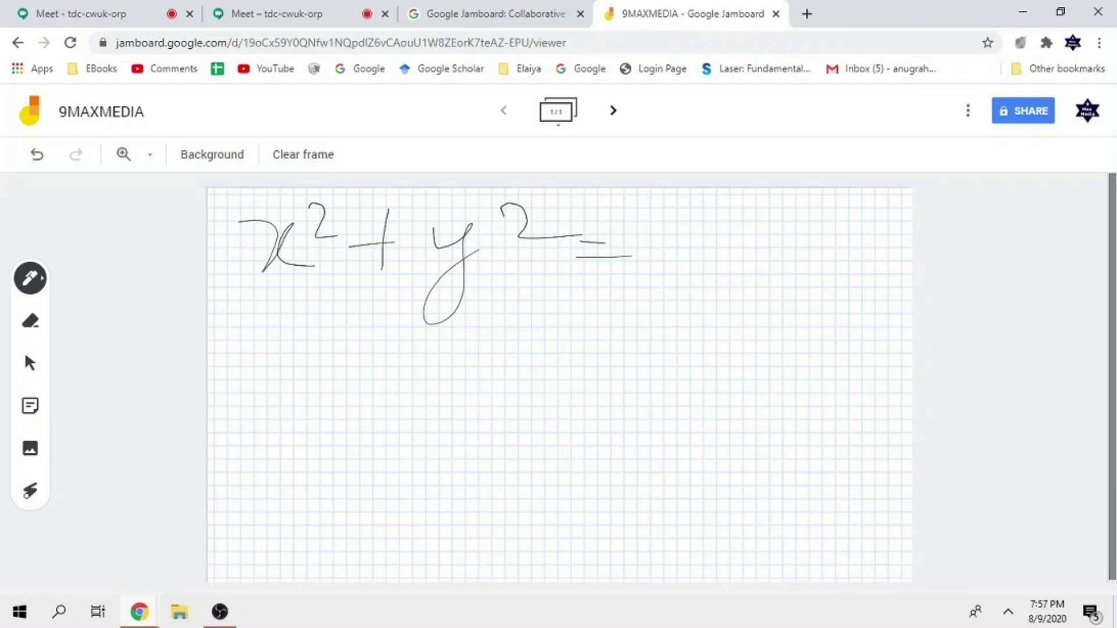
Draw a rectangle with arrows pointing right and down below the equation, plus a circle and a triangle to its right
mouse_move(340, 342)
left_mouse_down()
mouse_move(341, 420)
mouse_move(424, 347)
mouse_move(450, 407)
mouse_move(338, 404)
left_mouse_up()
left_click_drag(449, 383, 519, 382)
mouse_move(497, 353)
left_mouse_down()
mouse_move(510, 360)
mouse_move(505, 423)
left_mouse_up()
left_click_drag(397, 403, 400, 508)
mouse_move(609, 345)
left_mouse_down()
mouse_move(661, 307)
mouse_move(618, 344)
left_mouse_up()
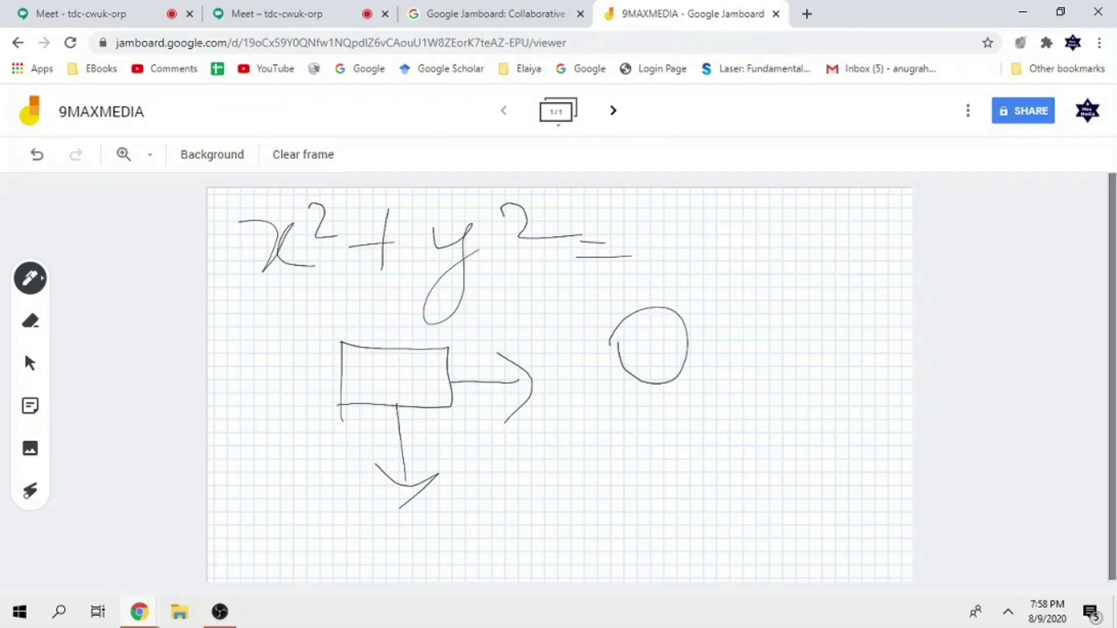
left_click_drag(793, 289, 742, 379)
mouse_move(786, 296)
left_mouse_down()
mouse_move(817, 348)
mouse_move(745, 379)
left_mouse_up()
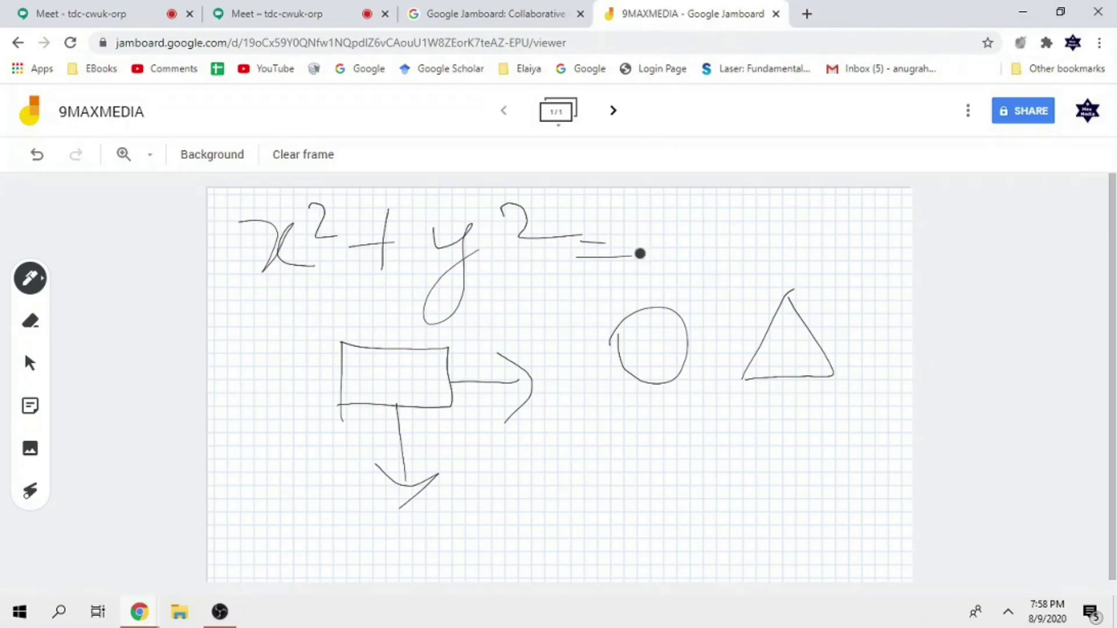
Erase the equals sign at the end of the handwritten equation
left_click(32, 321)
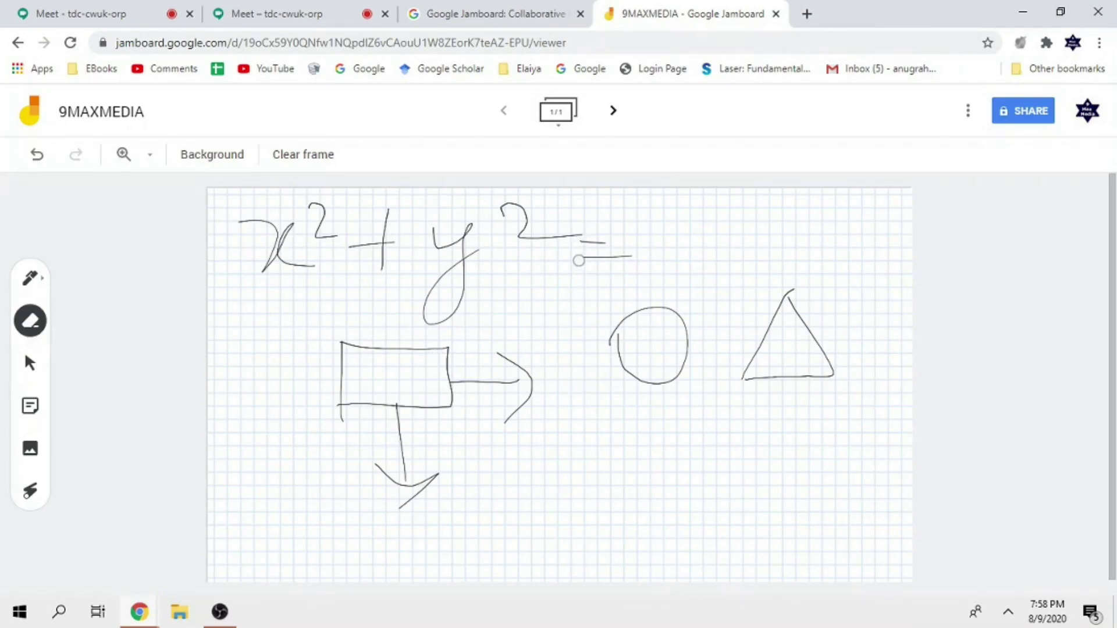
mouse_move(579, 261)
left_mouse_down()
mouse_move(639, 243)
mouse_move(582, 281)
mouse_move(620, 213)
mouse_move(601, 212)
mouse_move(586, 247)
left_mouse_up()
Add a pink sticky note reading "What is your course name?" to the frame
left_click(29, 412)
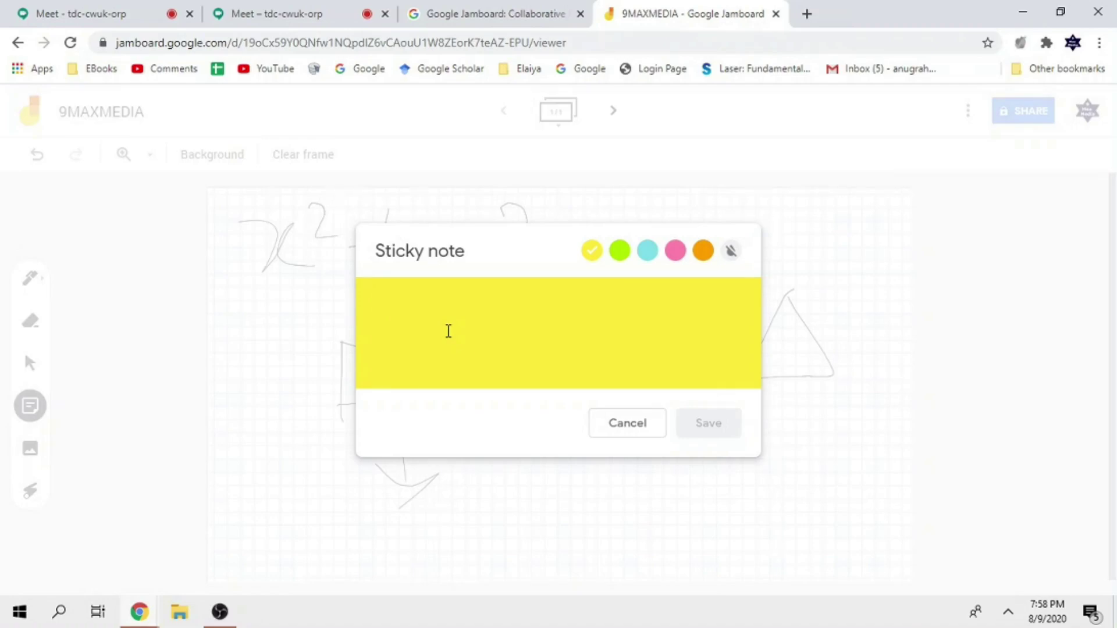
type("What is")
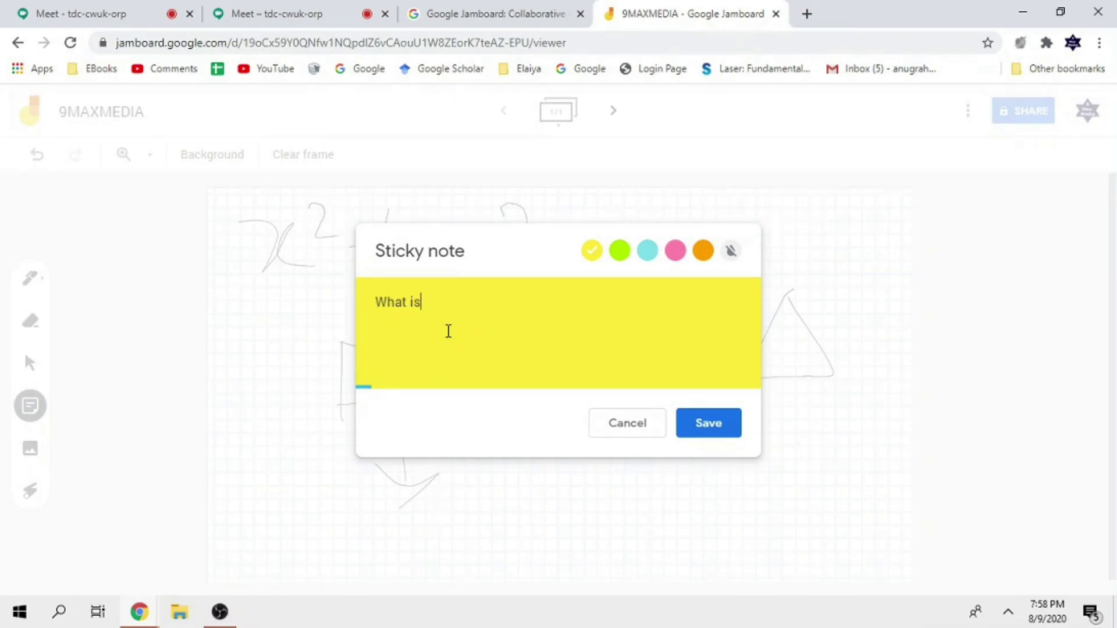
type("you")
type("r course name?")
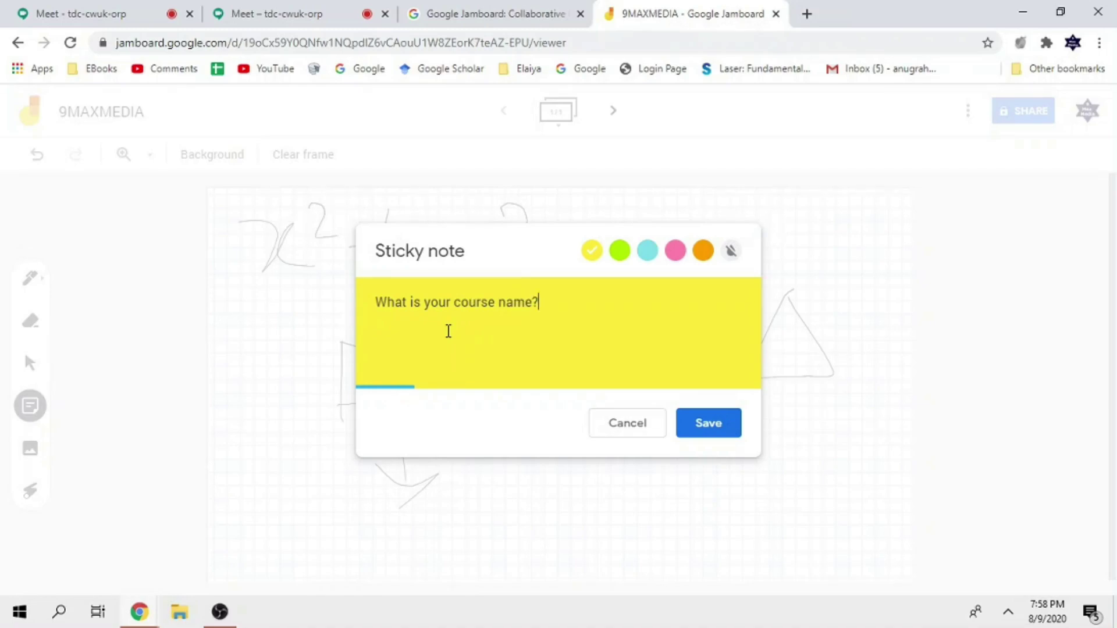
left_click(686, 251)
left_click(718, 427)
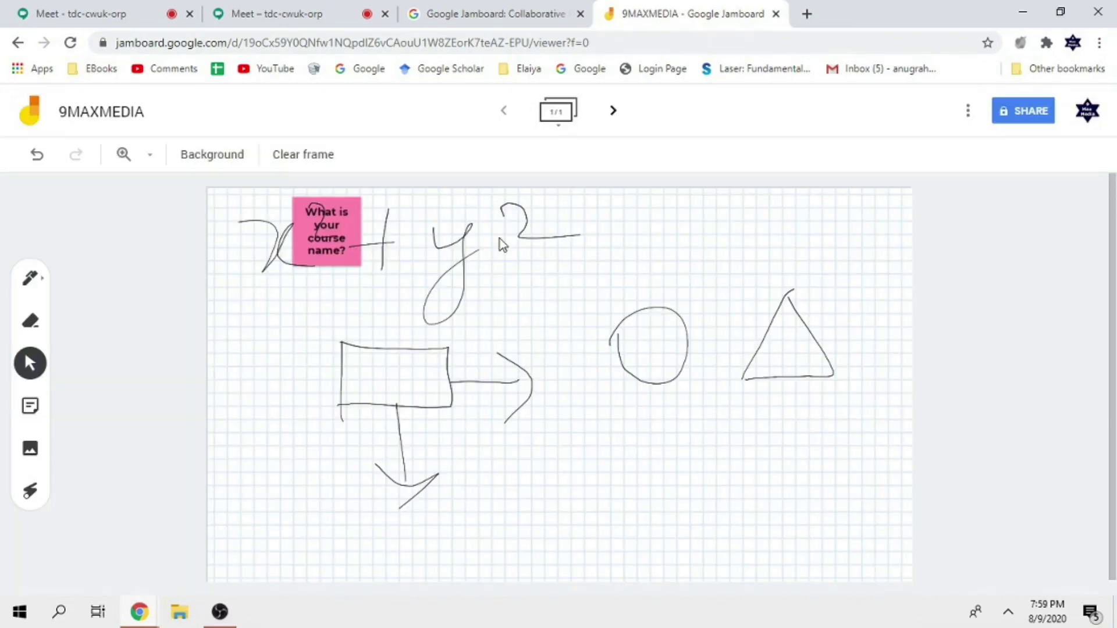
Move the sticky note to the right of the equation and enlarge it, and view its edit options
mouse_move(344, 241)
left_mouse_down()
mouse_move(443, 229)
mouse_move(663, 244)
mouse_move(728, 332)
mouse_move(752, 337)
left_mouse_up()
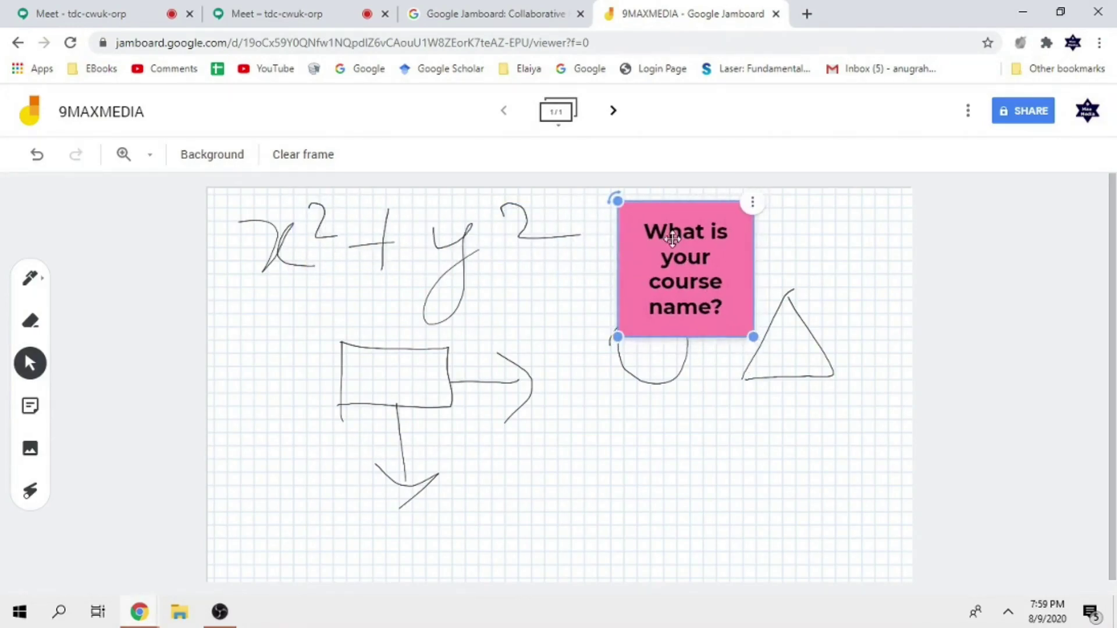
left_click_drag(613, 197, 589, 175)
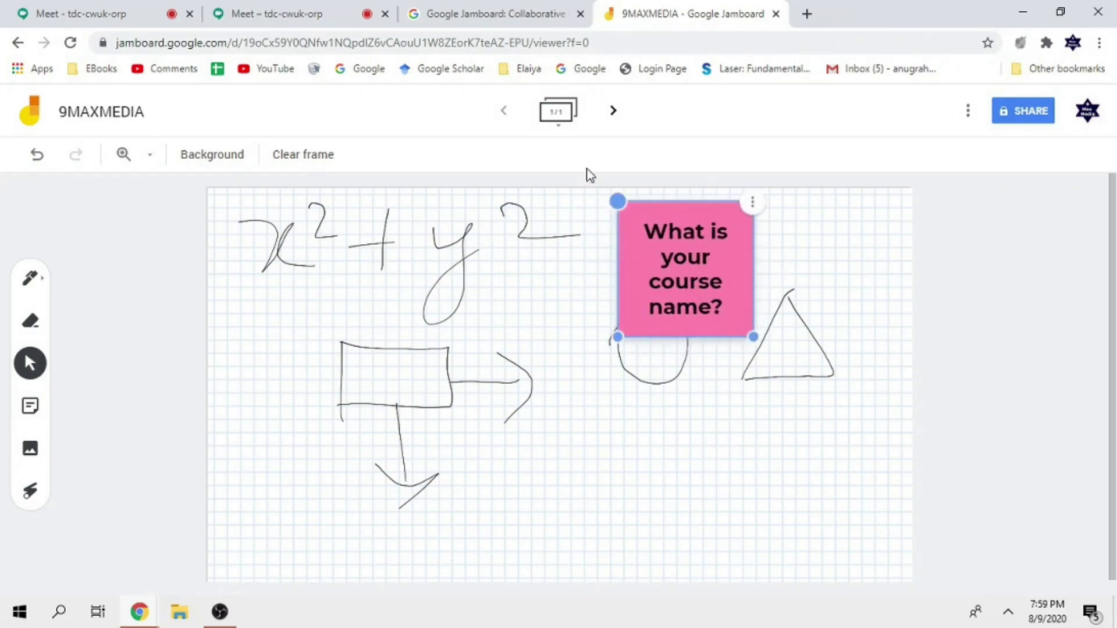
left_click(753, 203)
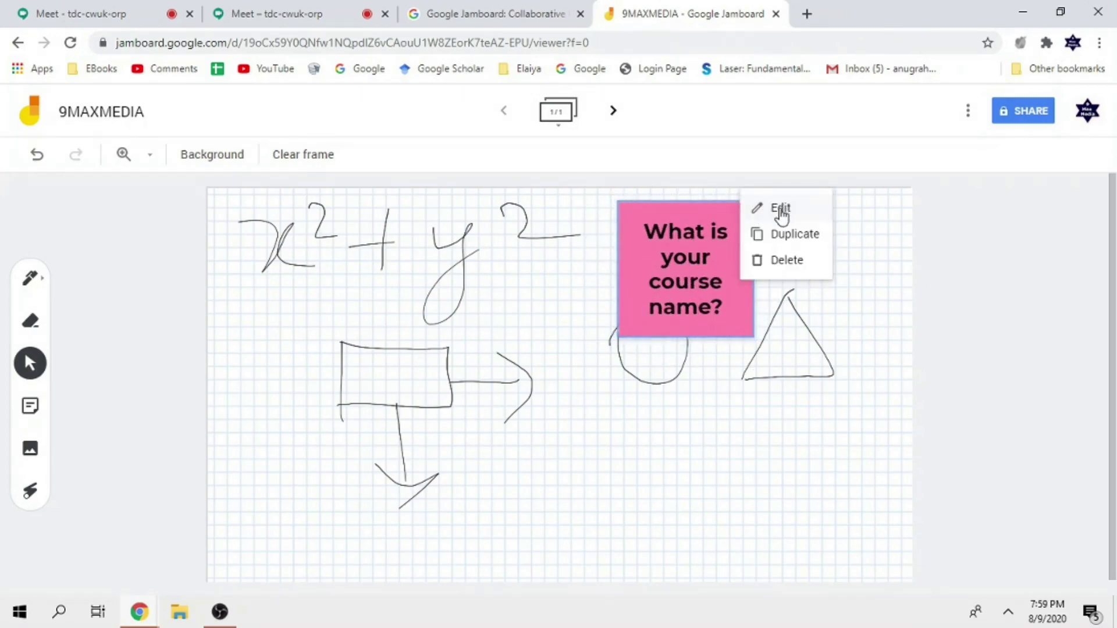
left_click(779, 209)
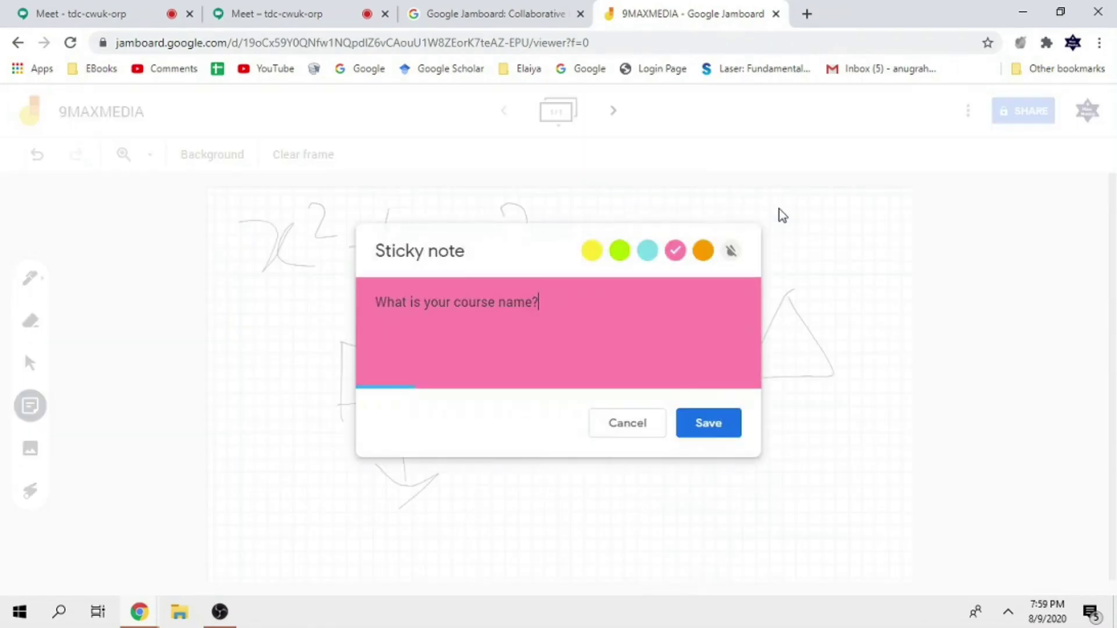
left_click(826, 238)
Duplicate the pink sticky note, placing the copy over the equation, and delete that copy
left_click(748, 208)
left_click(752, 208)
left_click(776, 234)
mouse_move(726, 263)
left_mouse_down()
mouse_move(664, 405)
mouse_move(472, 269)
left_mouse_up()
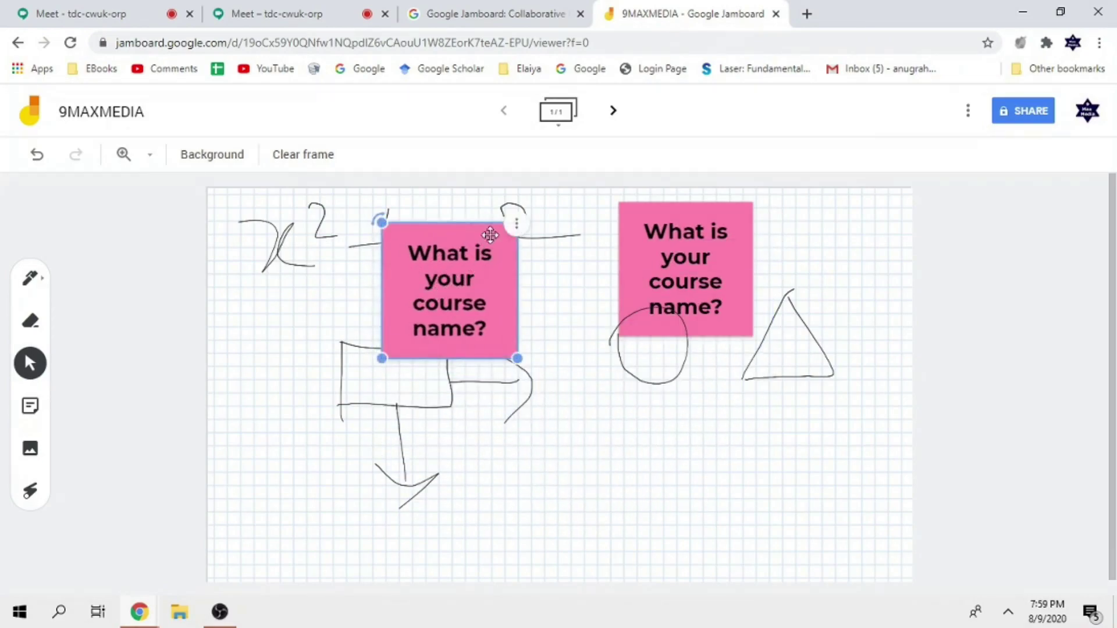
left_click(516, 225)
left_click(542, 283)
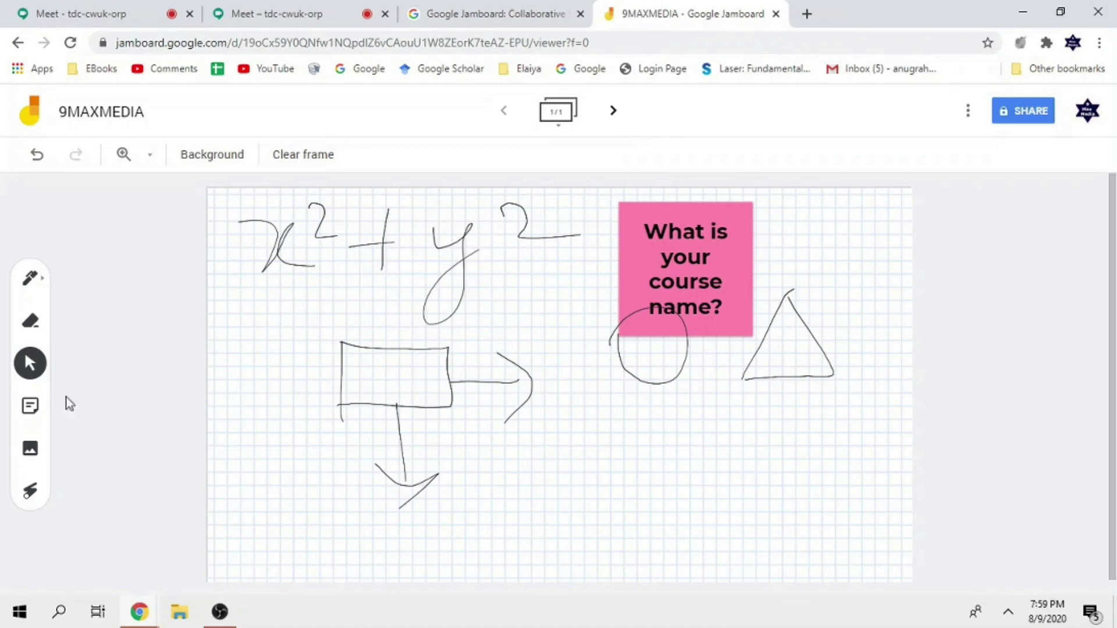
View the source options for adding an image to the frame, and close them without choosing a file
left_click(30, 449)
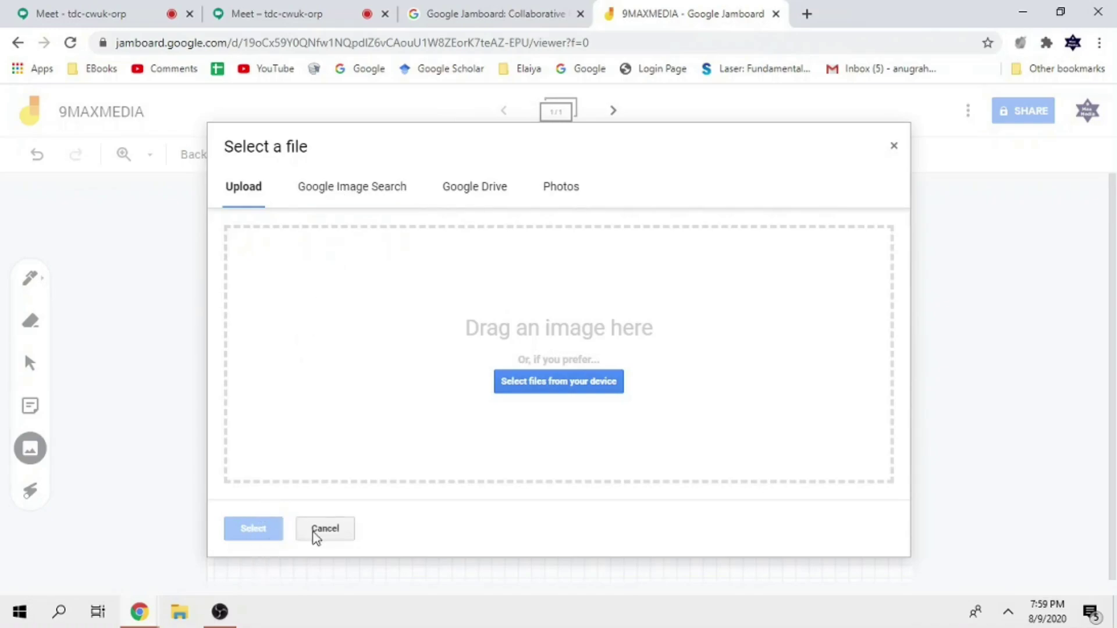
left_click(324, 529)
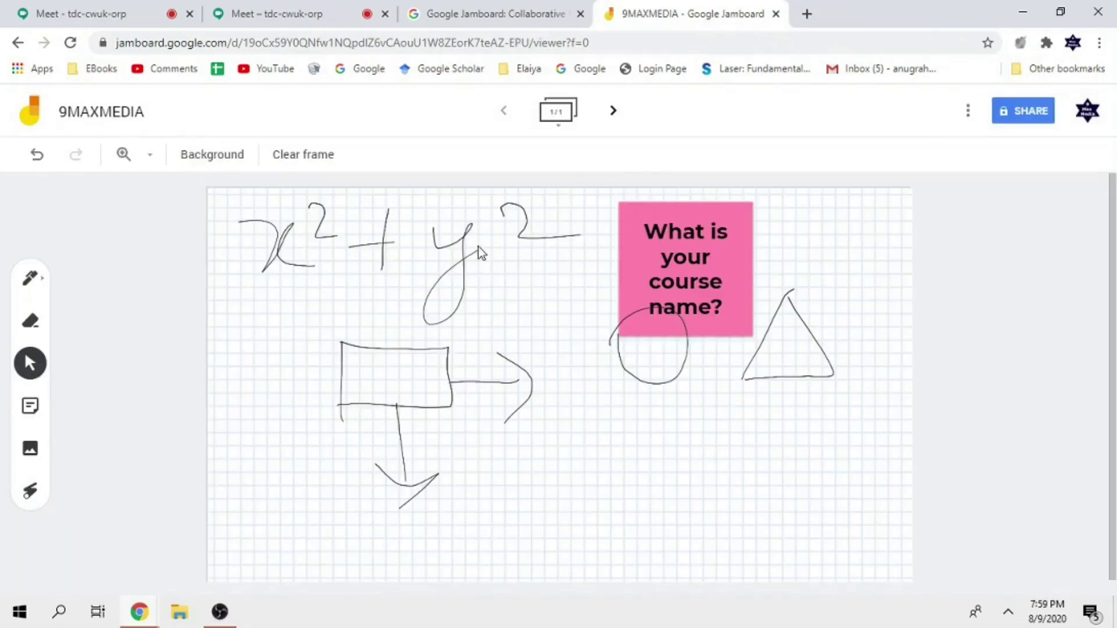
Point out the handwritten equation and the rectangle with laser pointer strokes
left_click(31, 501)
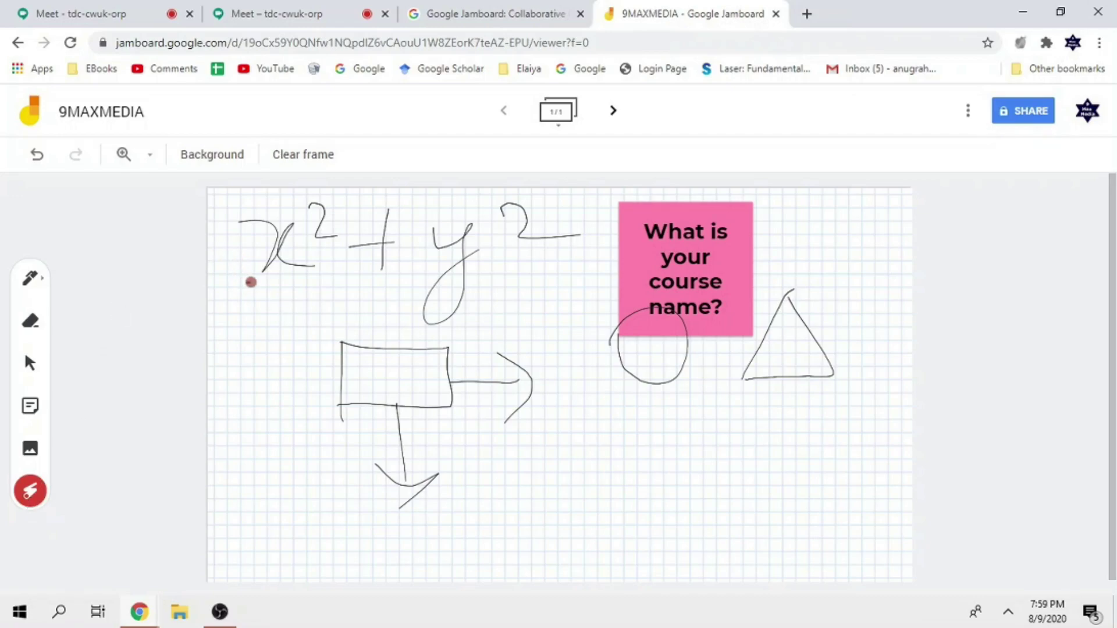
mouse_move(251, 282)
left_mouse_down()
mouse_move(392, 264)
mouse_move(551, 277)
left_mouse_up()
mouse_move(369, 311)
left_mouse_down()
mouse_move(509, 221)
mouse_move(401, 274)
mouse_move(493, 221)
left_mouse_up()
mouse_move(343, 349)
left_mouse_down()
mouse_move(419, 485)
mouse_move(460, 354)
left_mouse_up()
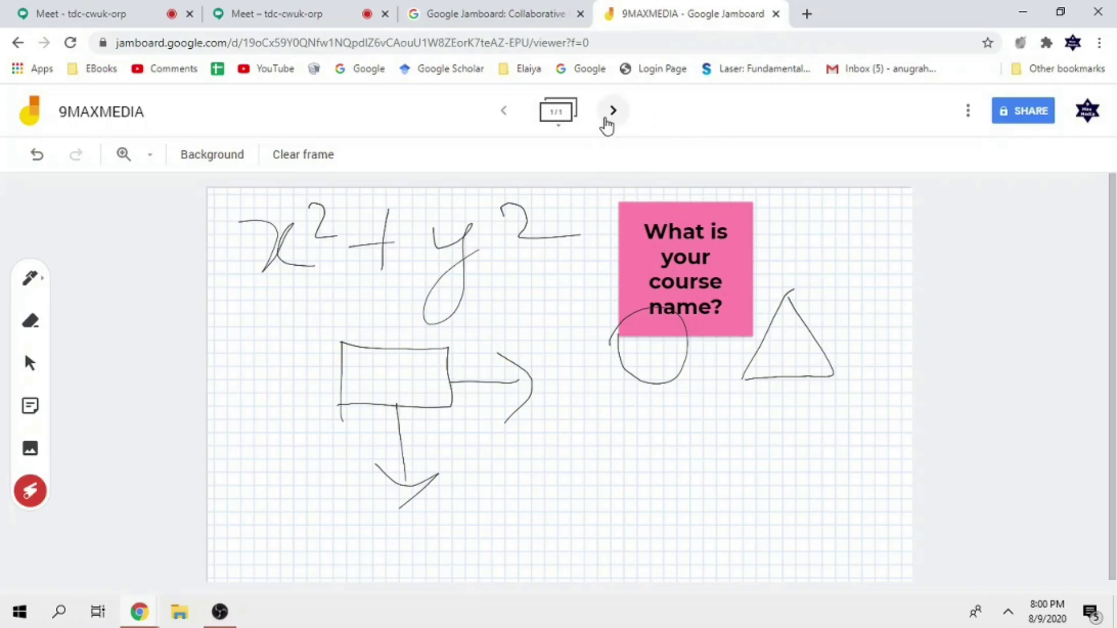
Add two blank frames after the current one and return to the first frame
left_click(609, 113)
left_click(611, 113)
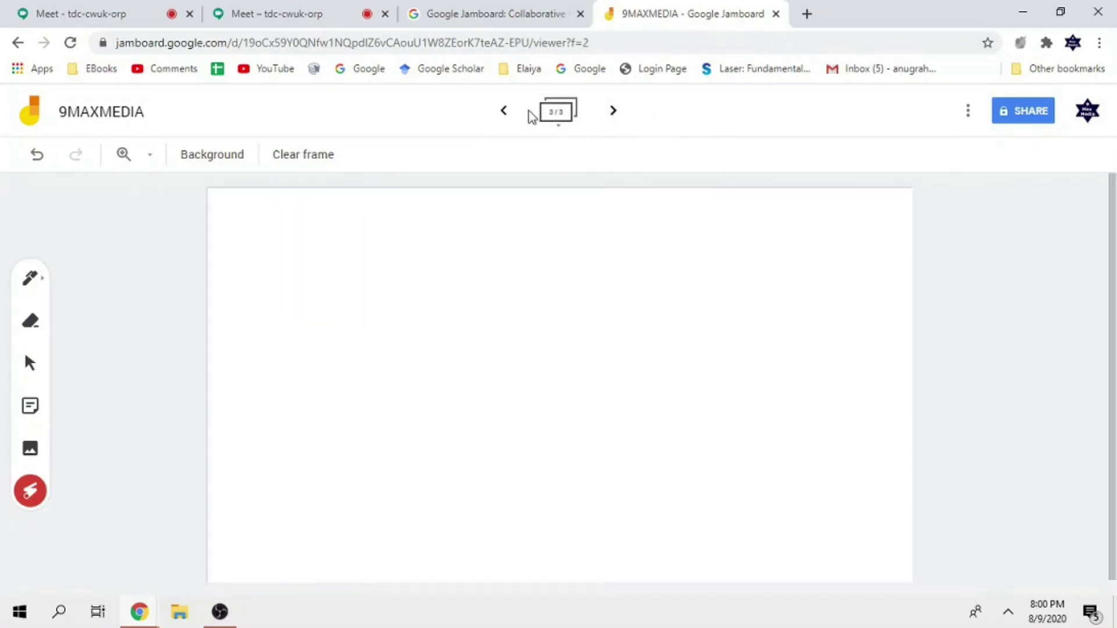
left_click(506, 116)
left_click(506, 116)
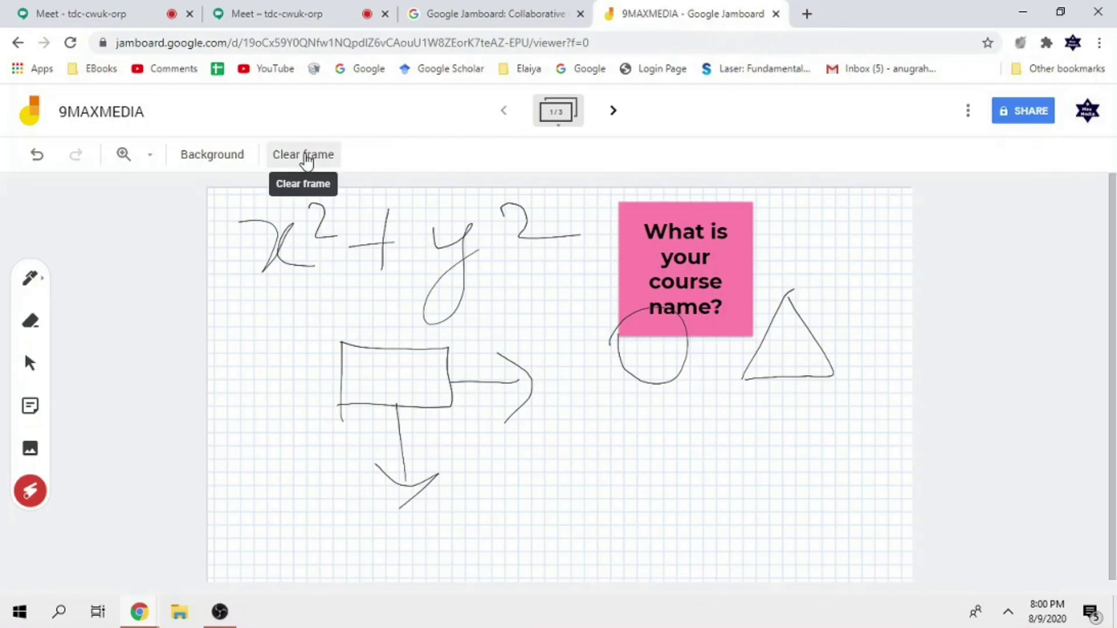
Clear everything from the first frame and undo the clearing
left_click(304, 155)
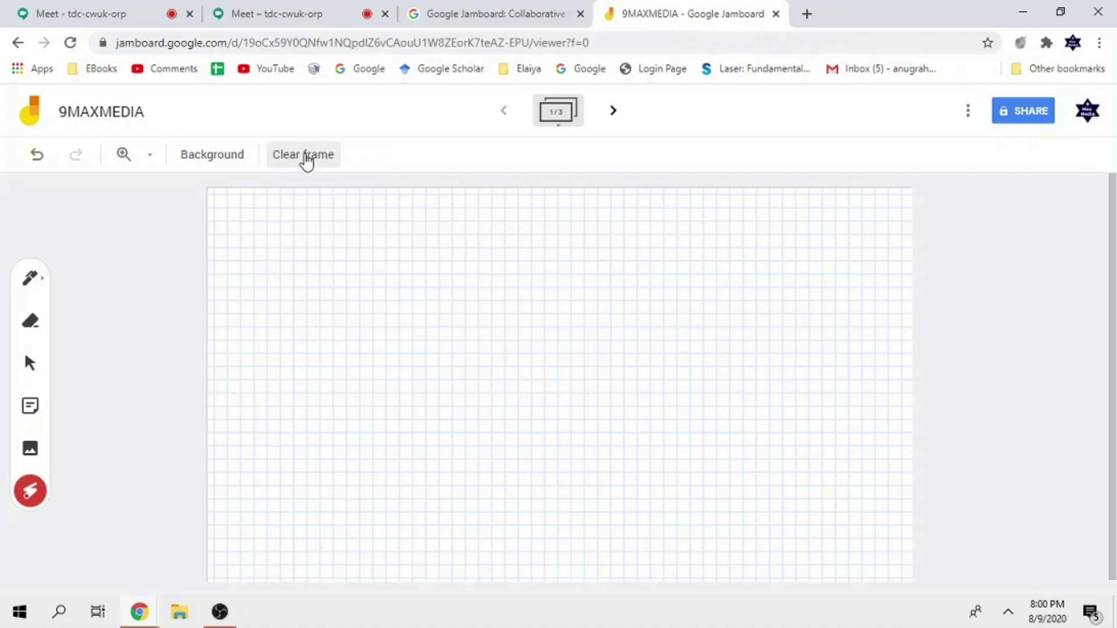
left_click(37, 158)
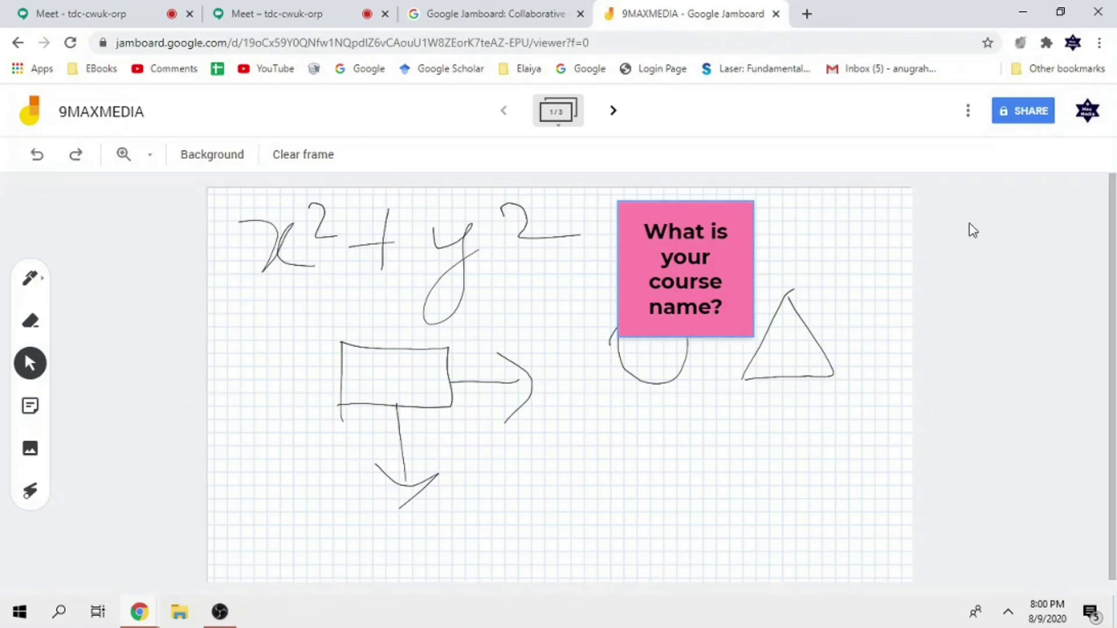
Download the whiteboard as a PDF and save the first frame as an image
left_click(968, 111)
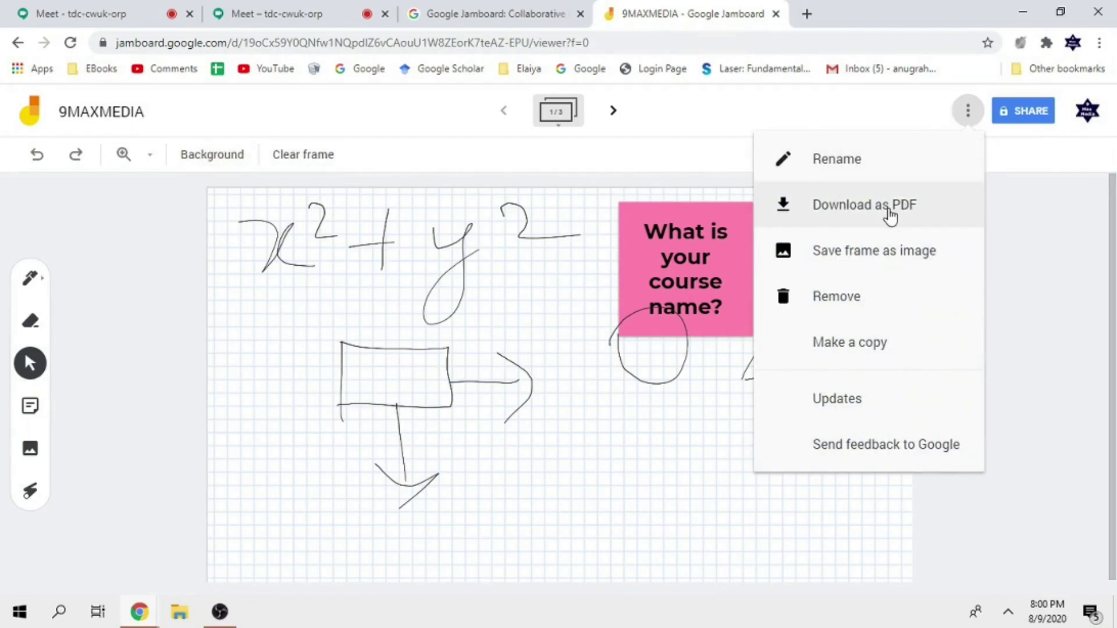
left_click(862, 209)
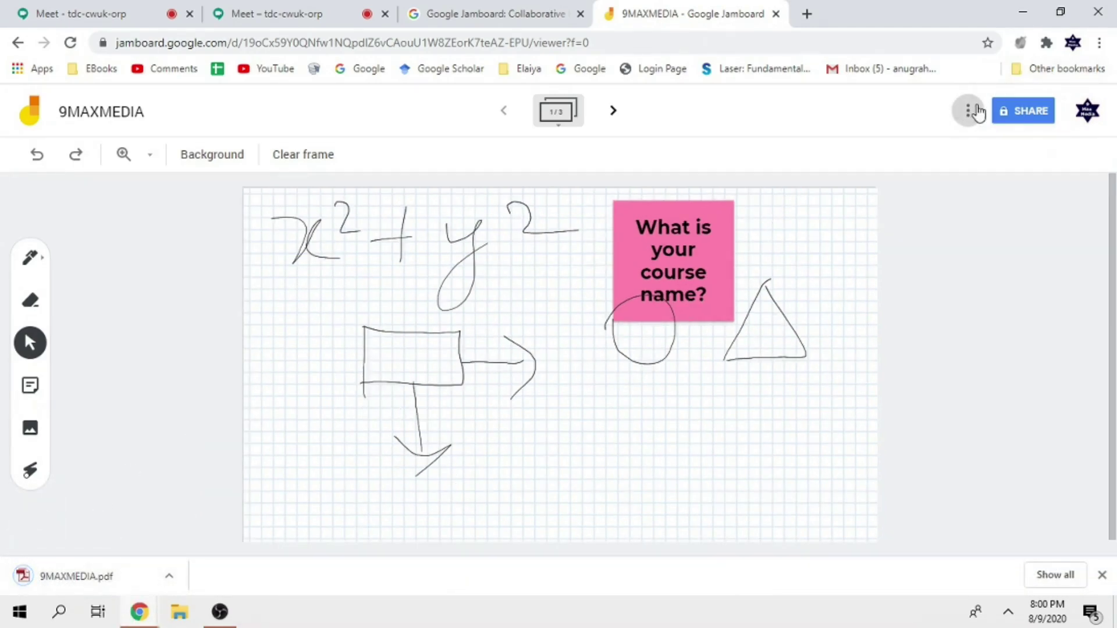
left_click(969, 110)
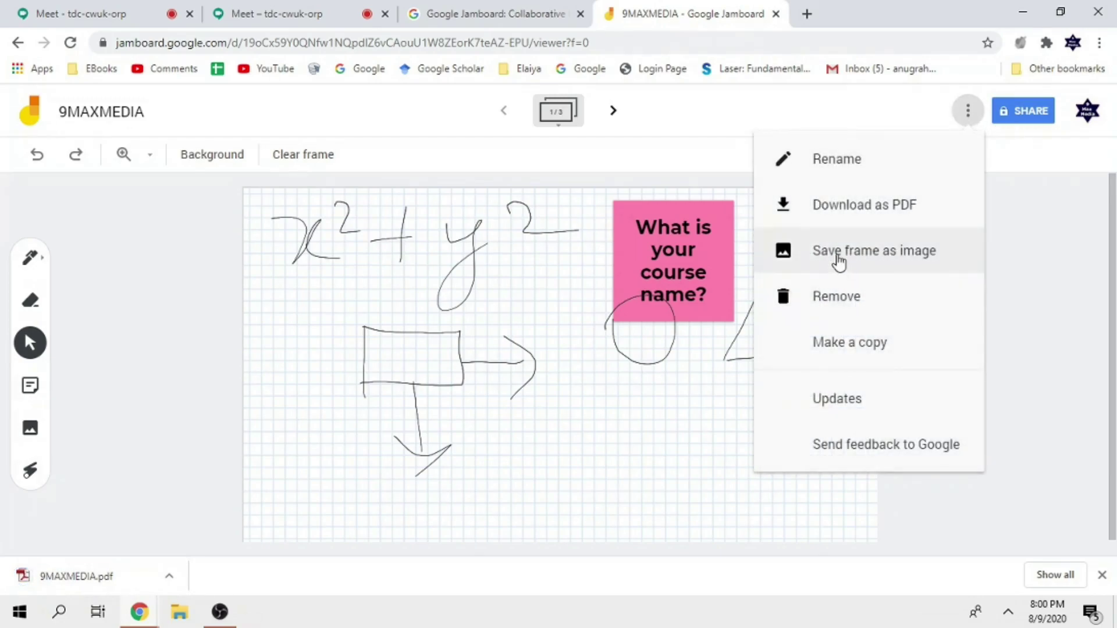
left_click(838, 262)
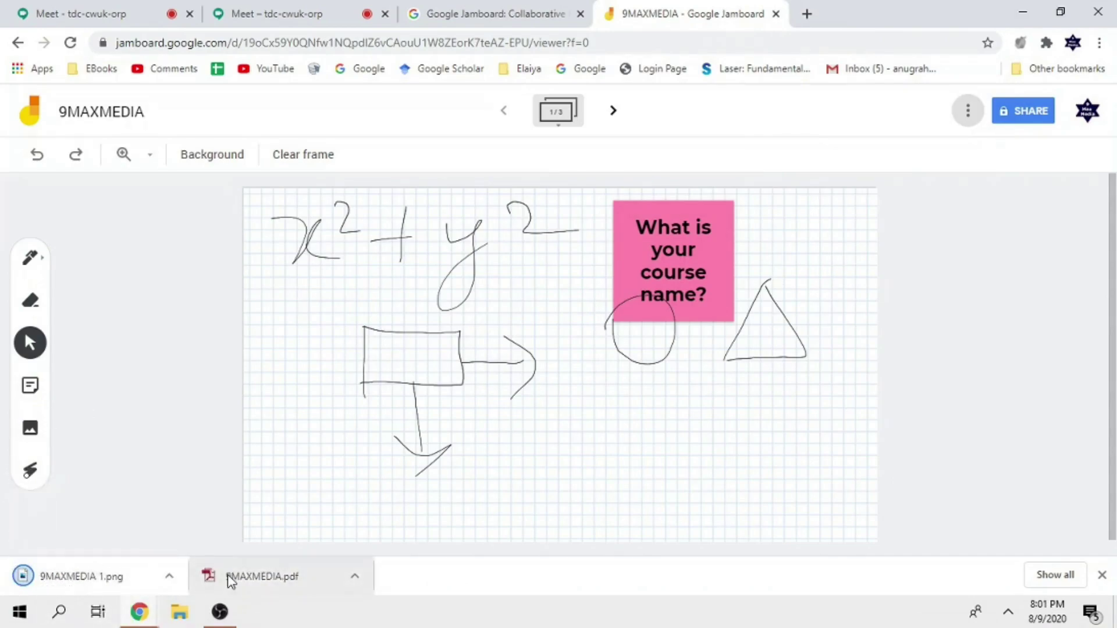
Examine the pages of the downloaded 9MAXMEDIA.pdf and the saved 9MAXMEDIA 1.png, and return to the whiteboard
left_click(228, 576)
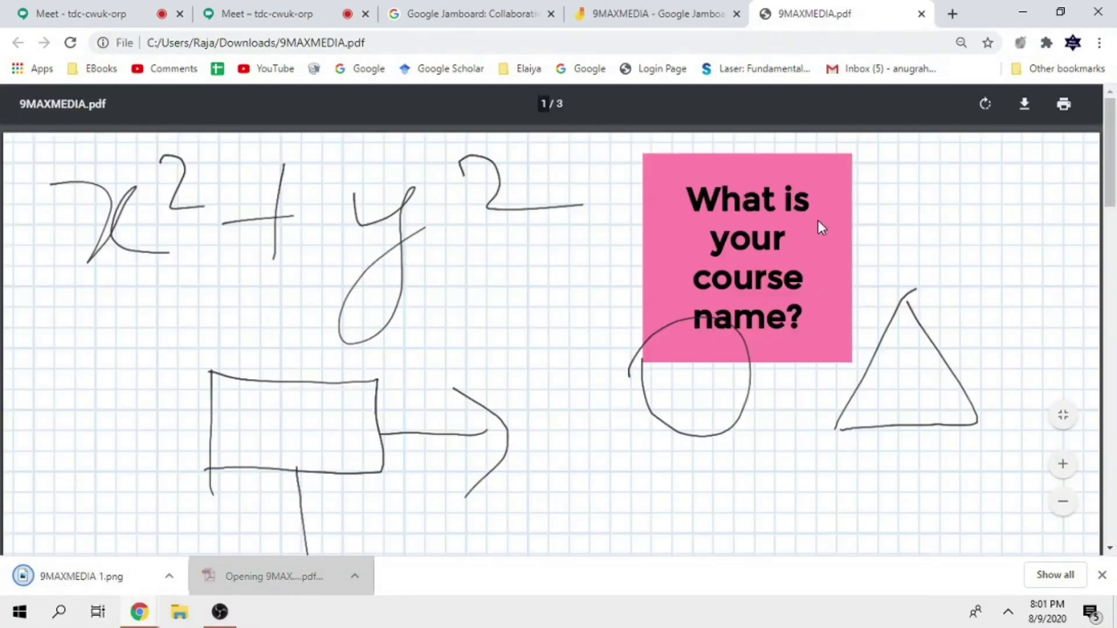
scroll(720, 265, "down", 10)
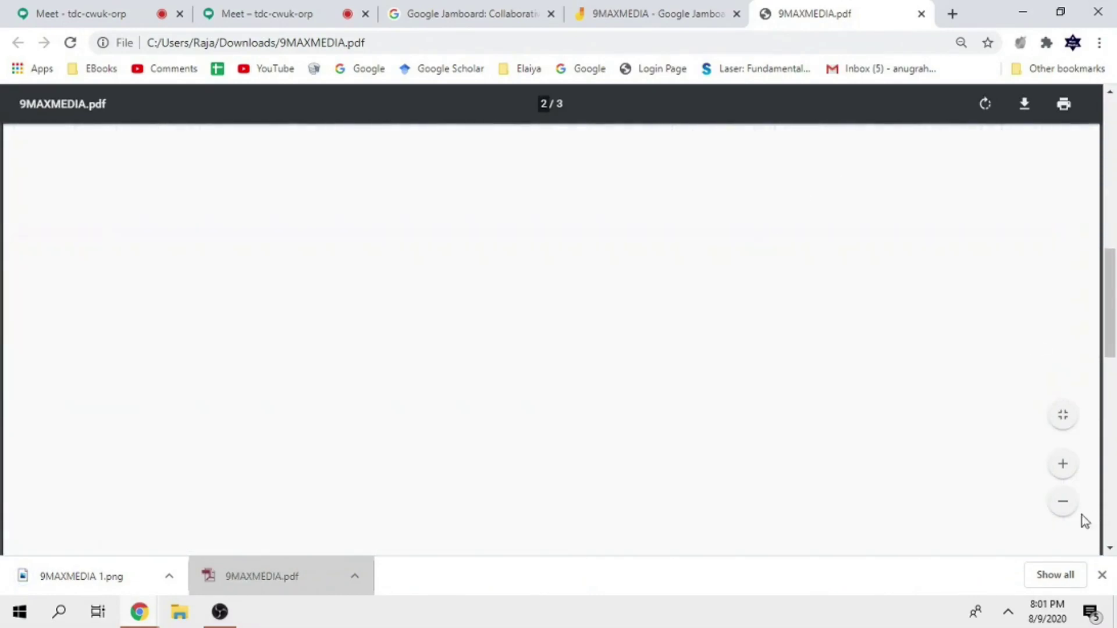
left_click(1063, 503)
left_click(1063, 502)
left_click(1064, 502)
left_click(1063, 503)
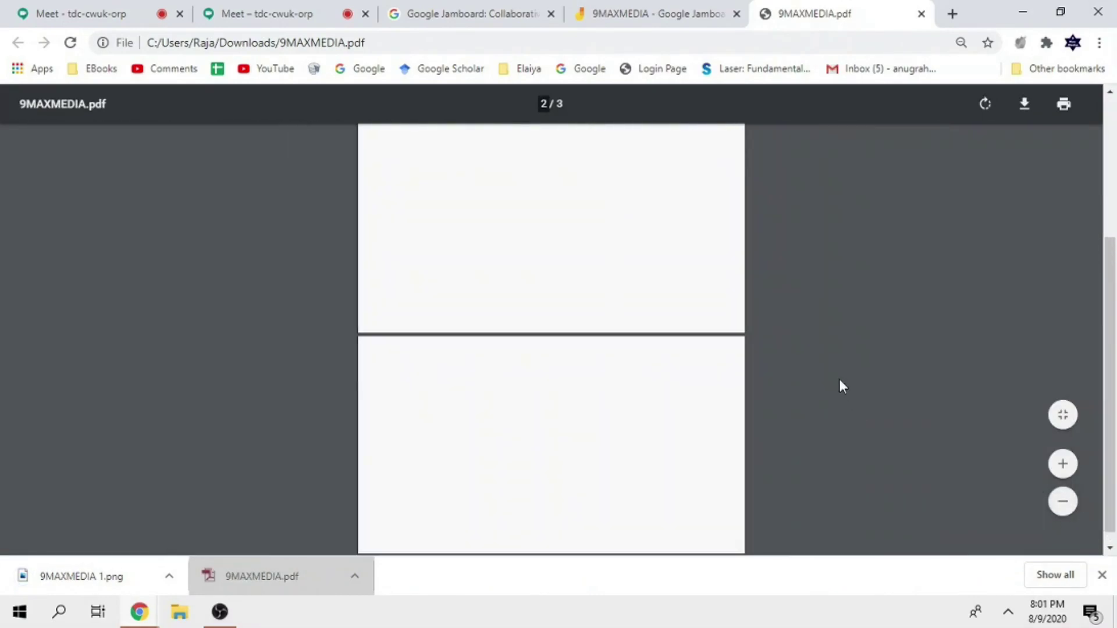
scroll(843, 360, "up", 3)
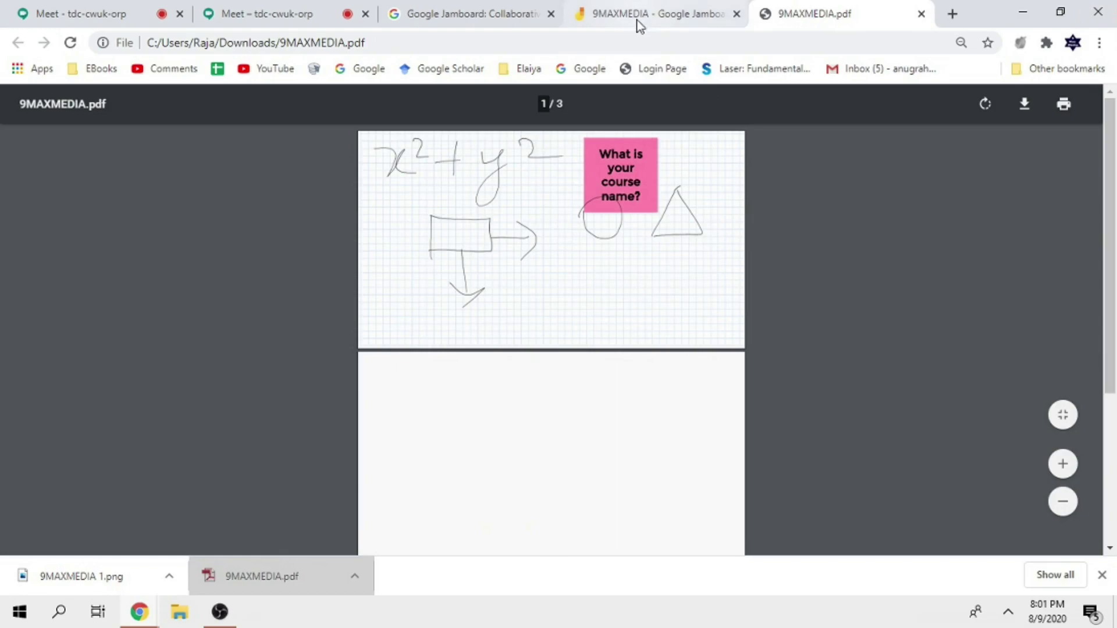
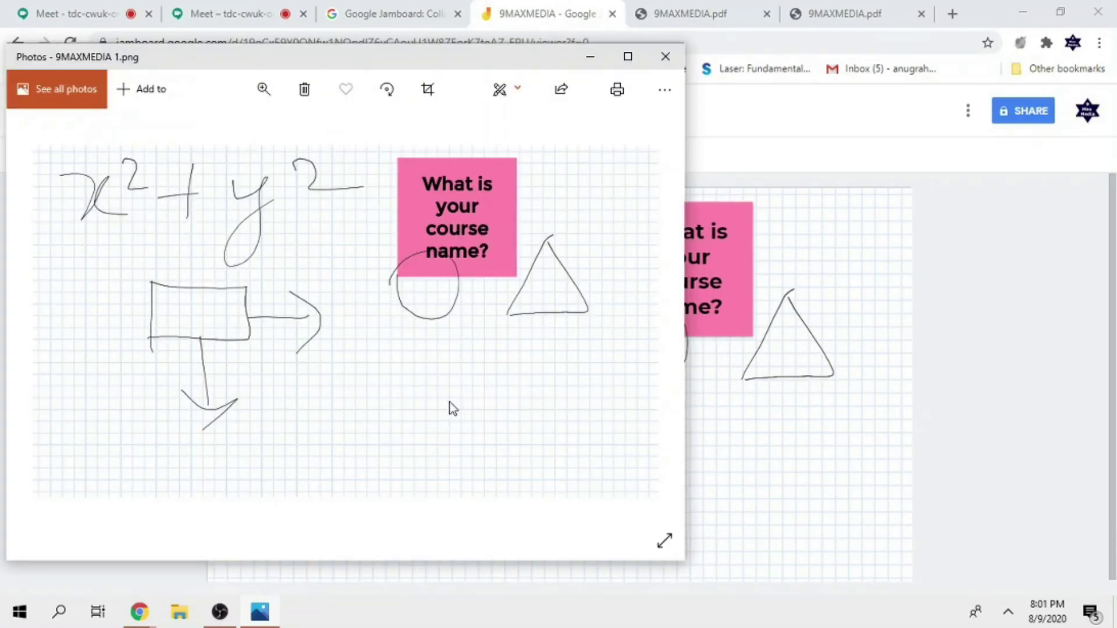
left_click(588, 61)
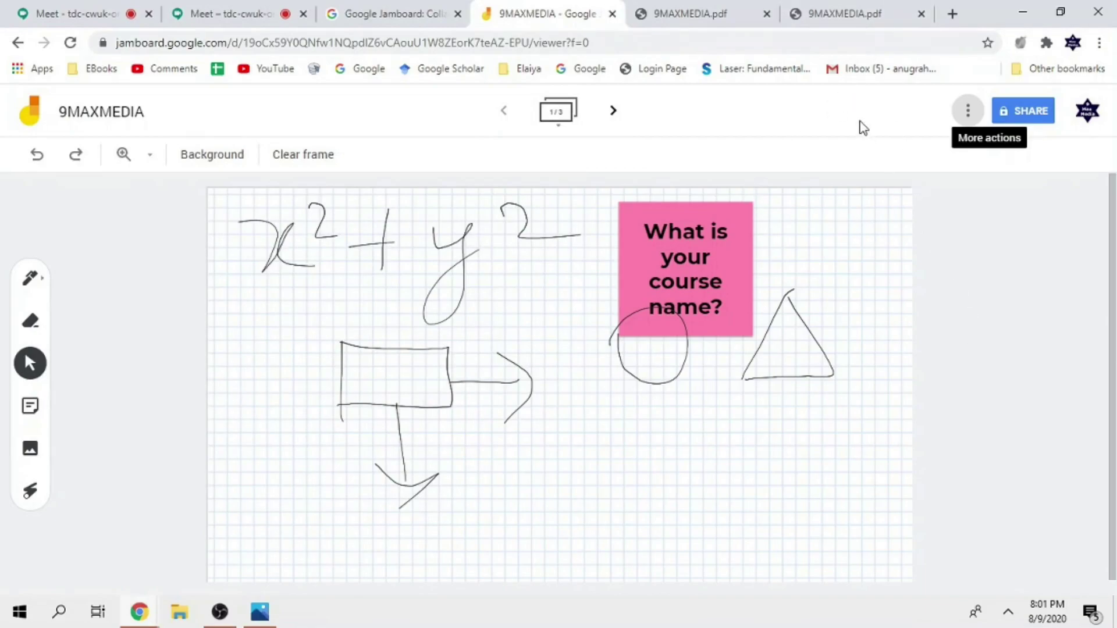
View the whiteboard's remove and copy actions, and close them without choosing one
left_click(968, 111)
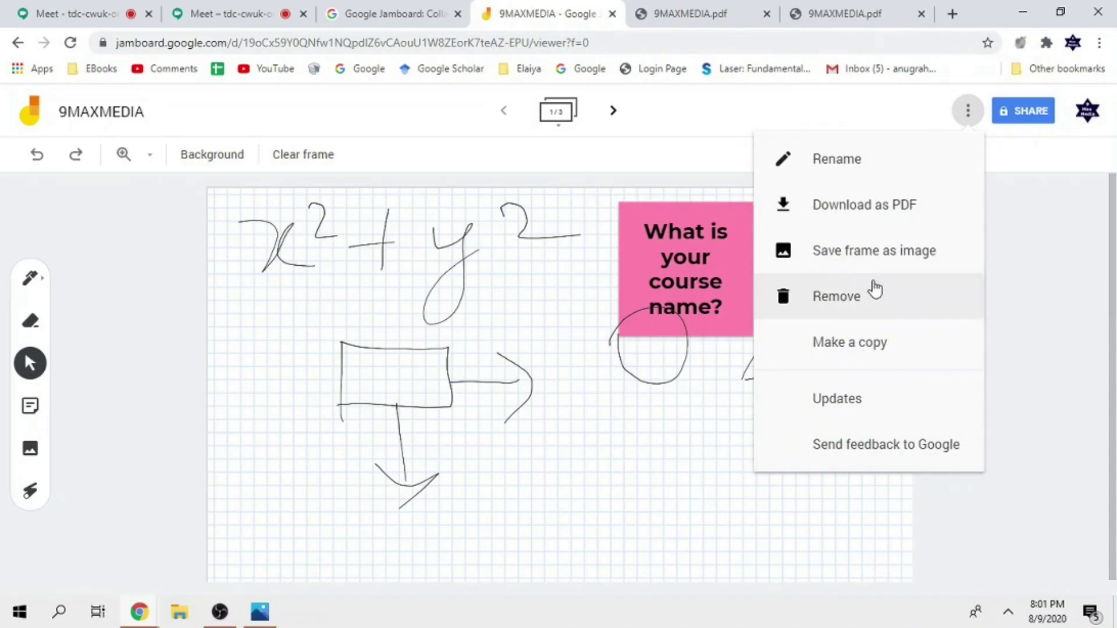
left_click(659, 112)
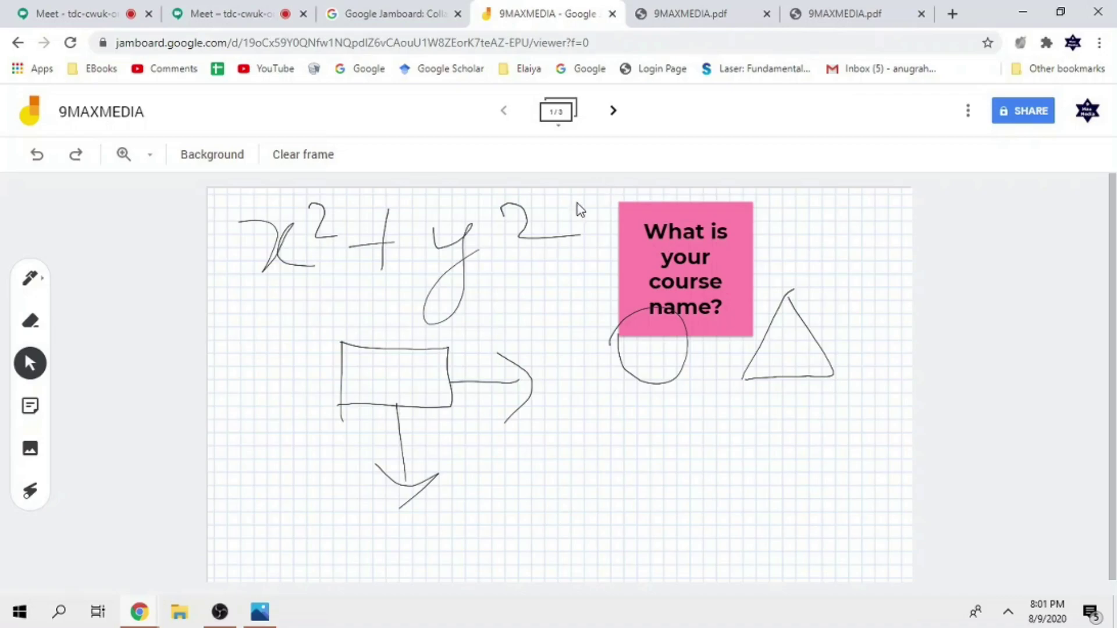
Share the whiteboard with anyone with the link as Editor, and copy the sharing link
left_click(1027, 113)
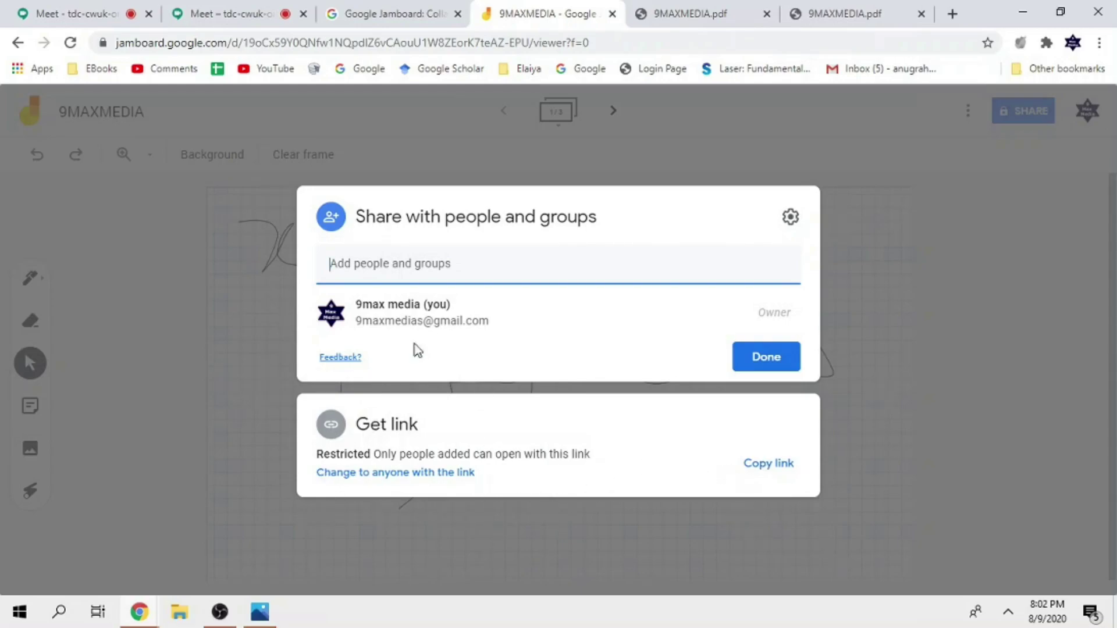
left_click(425, 474)
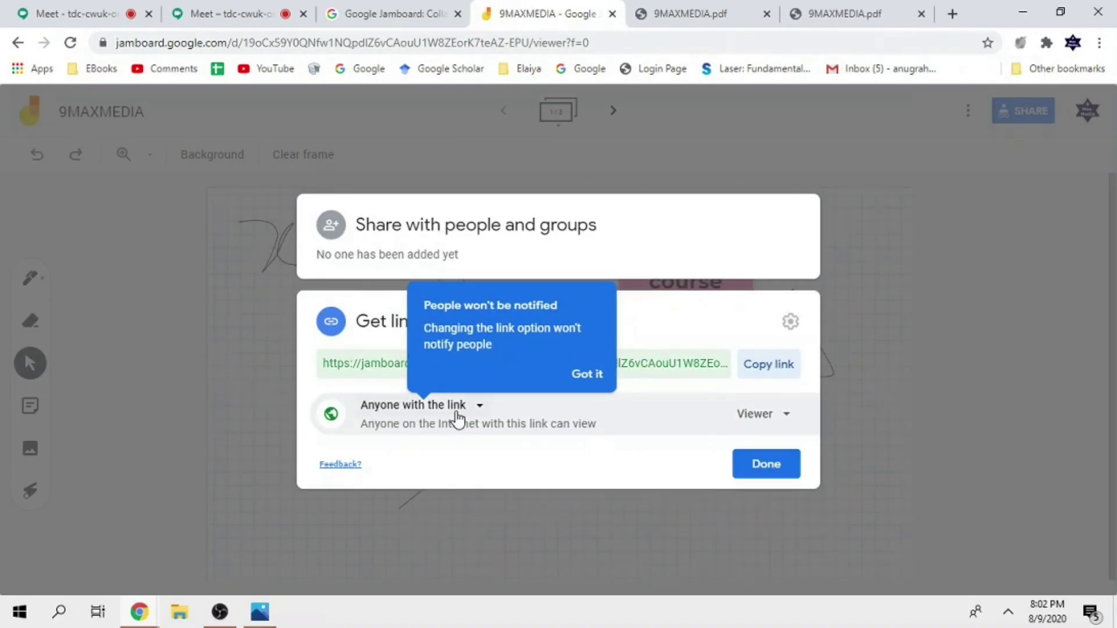
left_click(783, 417)
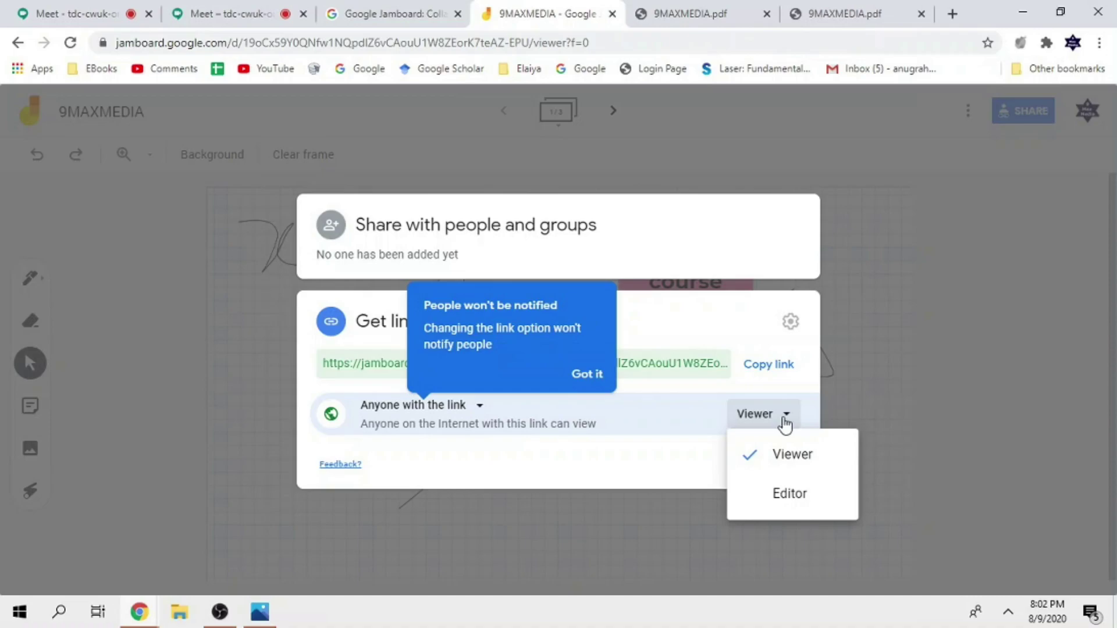
left_click(784, 495)
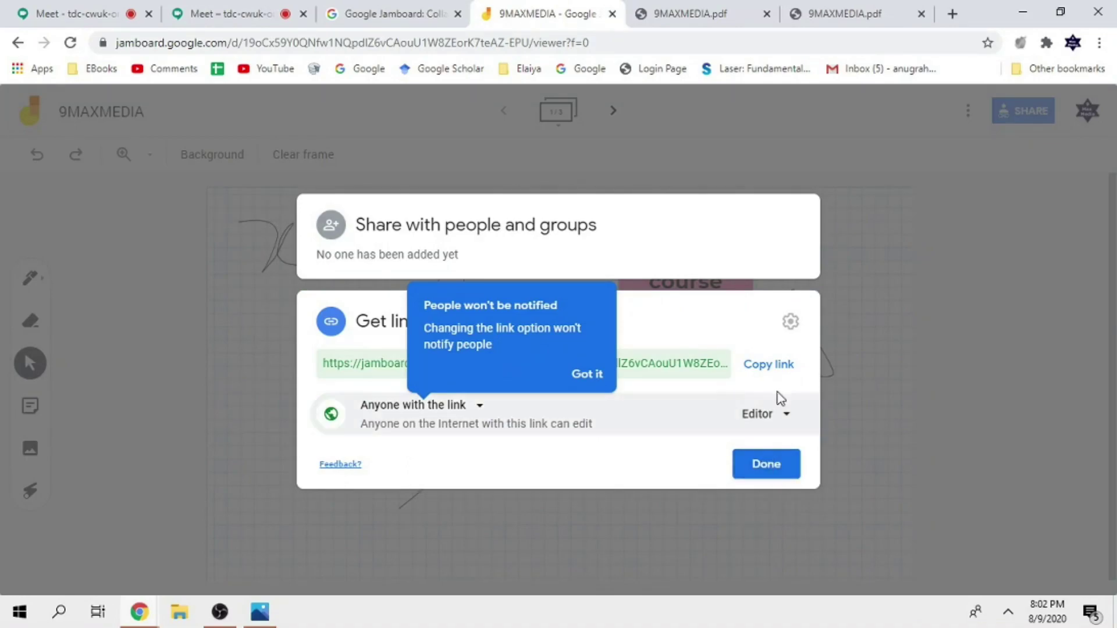
left_click(776, 367)
left_click(766, 465)
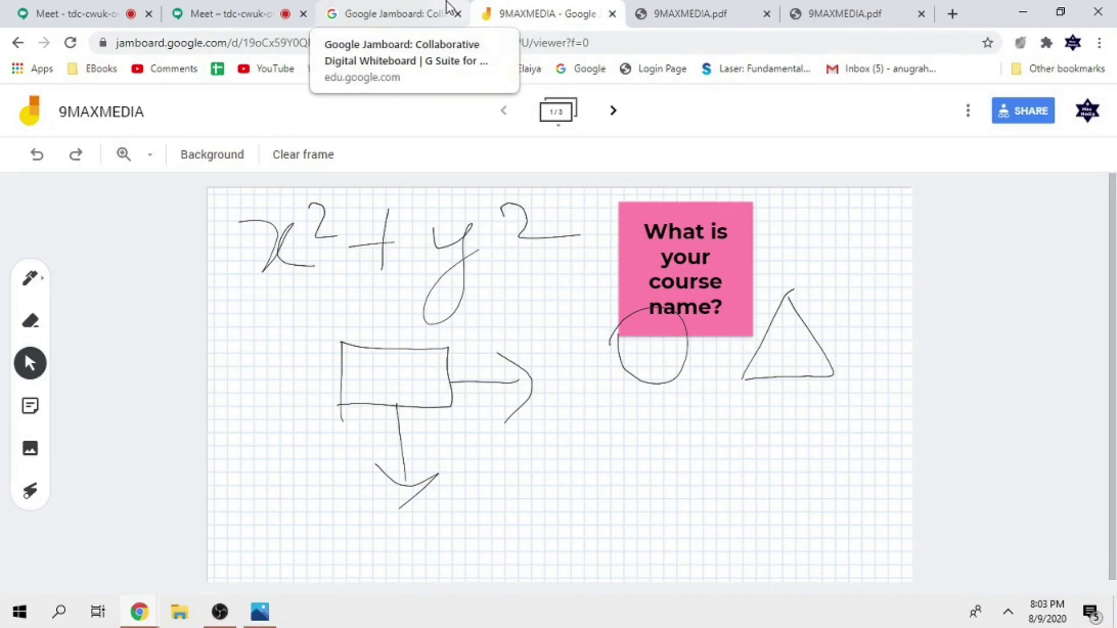
Switch to Google Meet and show the list of people in both open meeting tabs
left_click(80, 18)
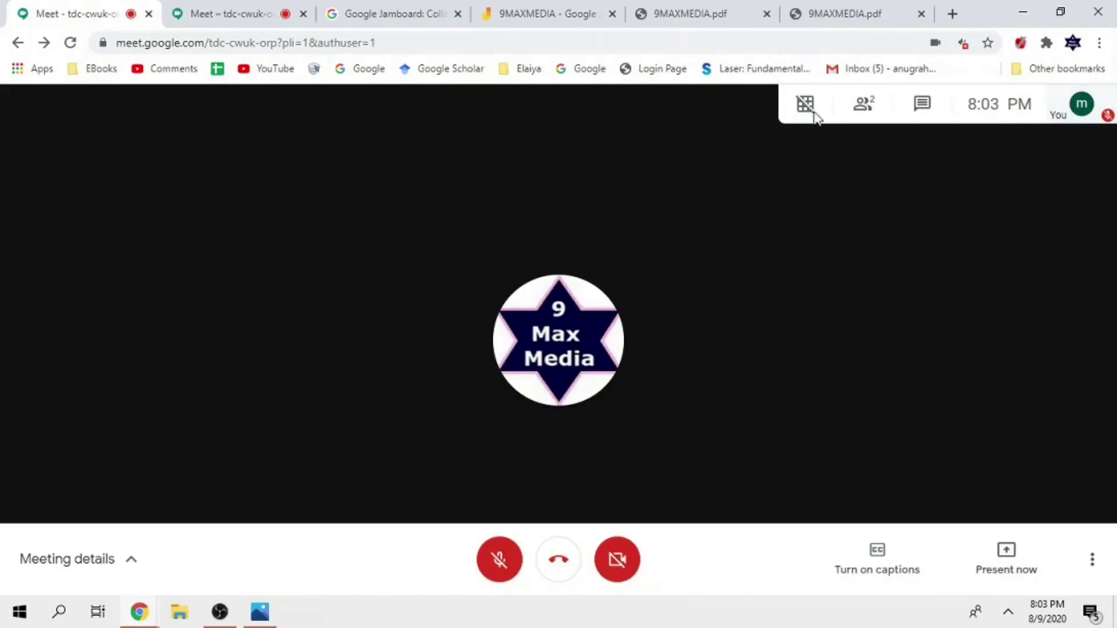
left_click(862, 109)
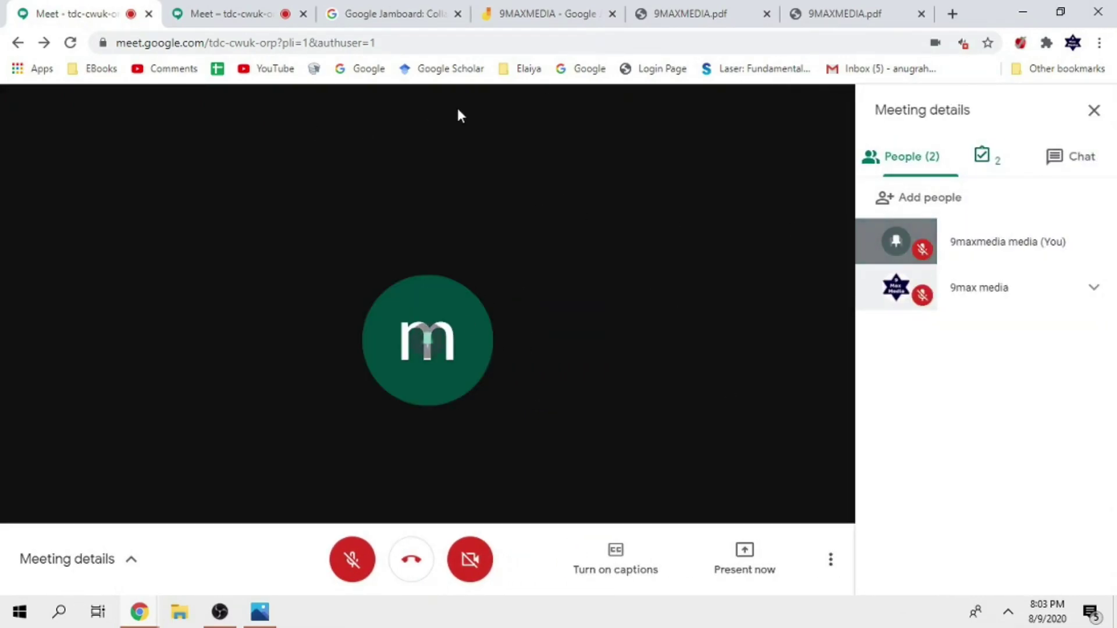
left_click(222, 17)
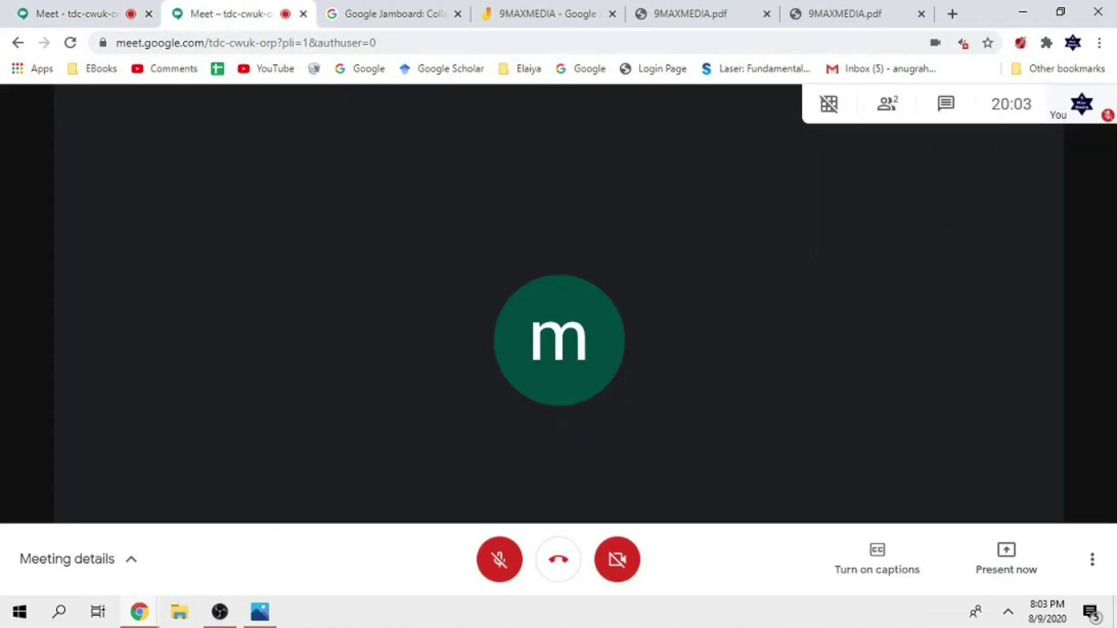
left_click(885, 106)
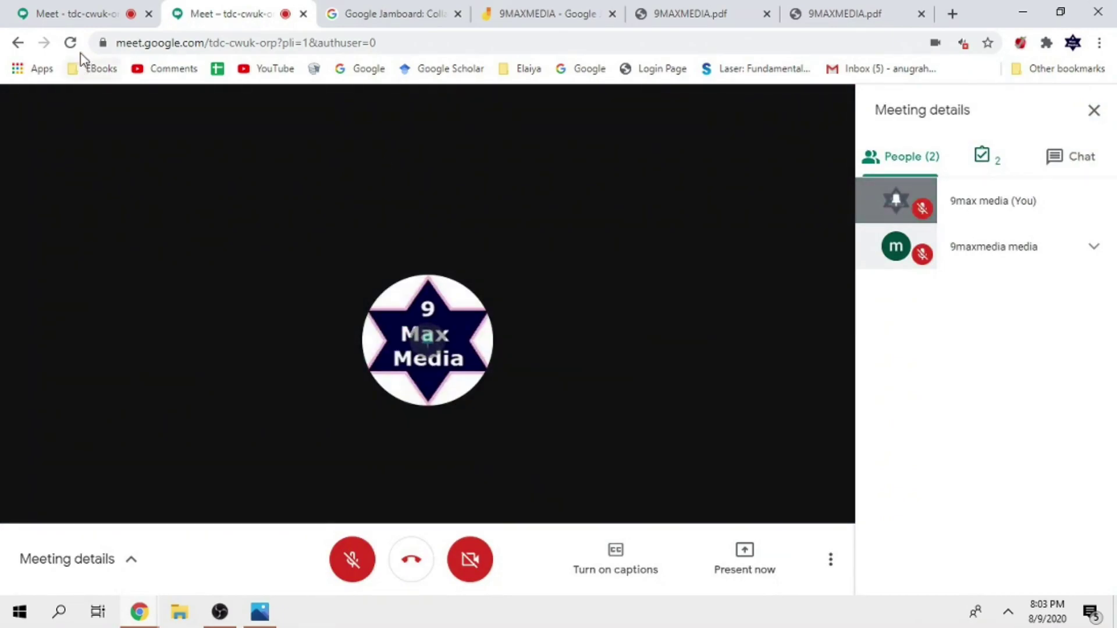
Return to the first Meet tab and dismiss the Meet Attendance sign-in prompts without choosing an account
left_click(87, 15)
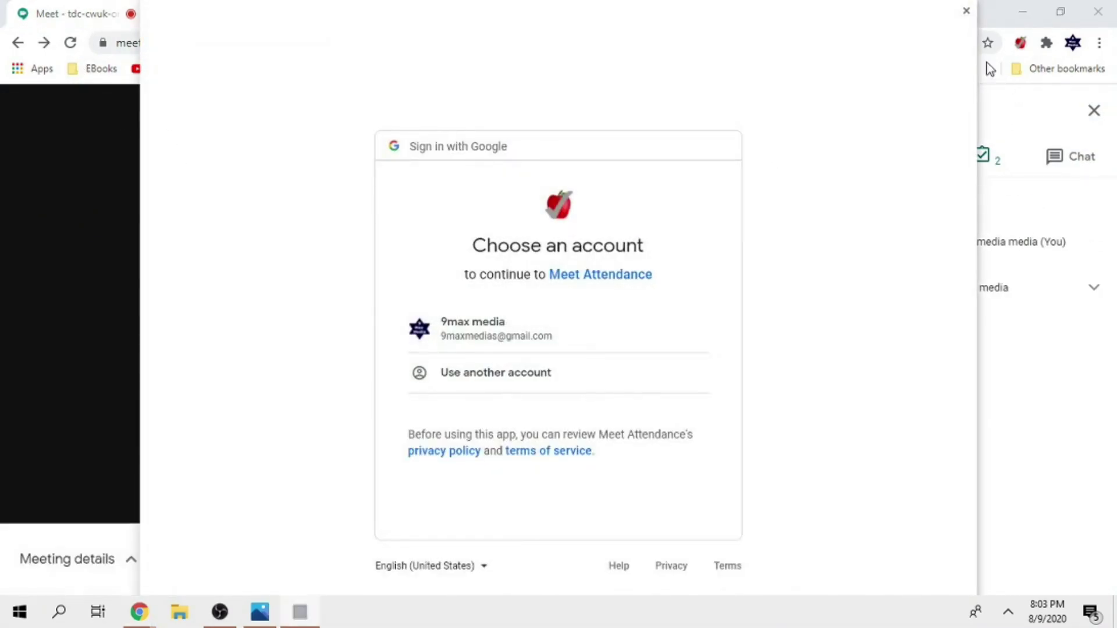
left_click(966, 11)
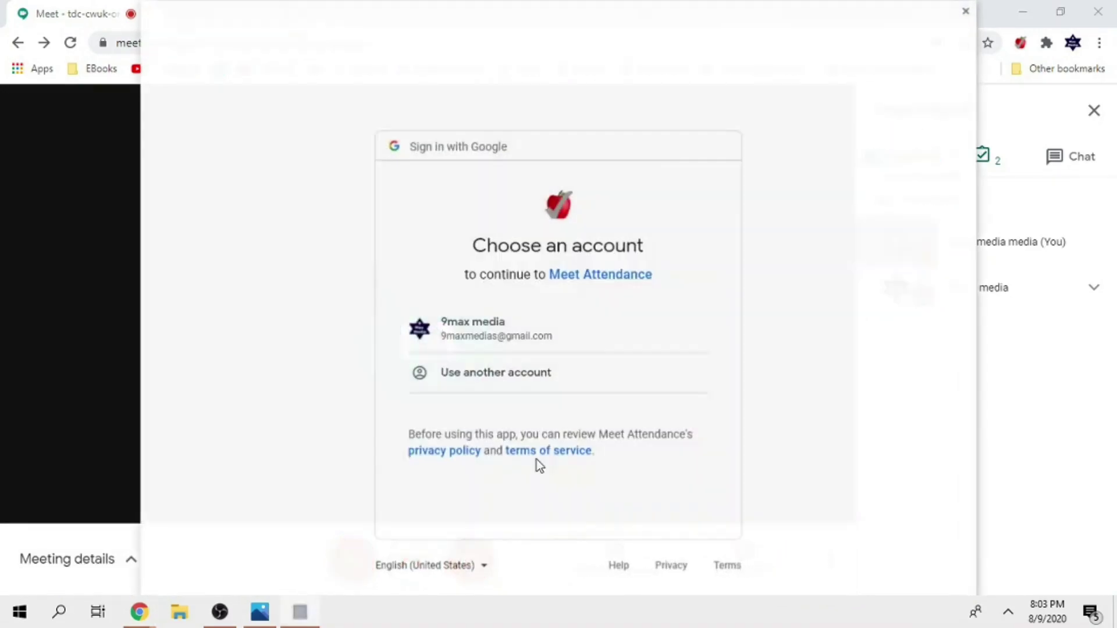
left_click(966, 10)
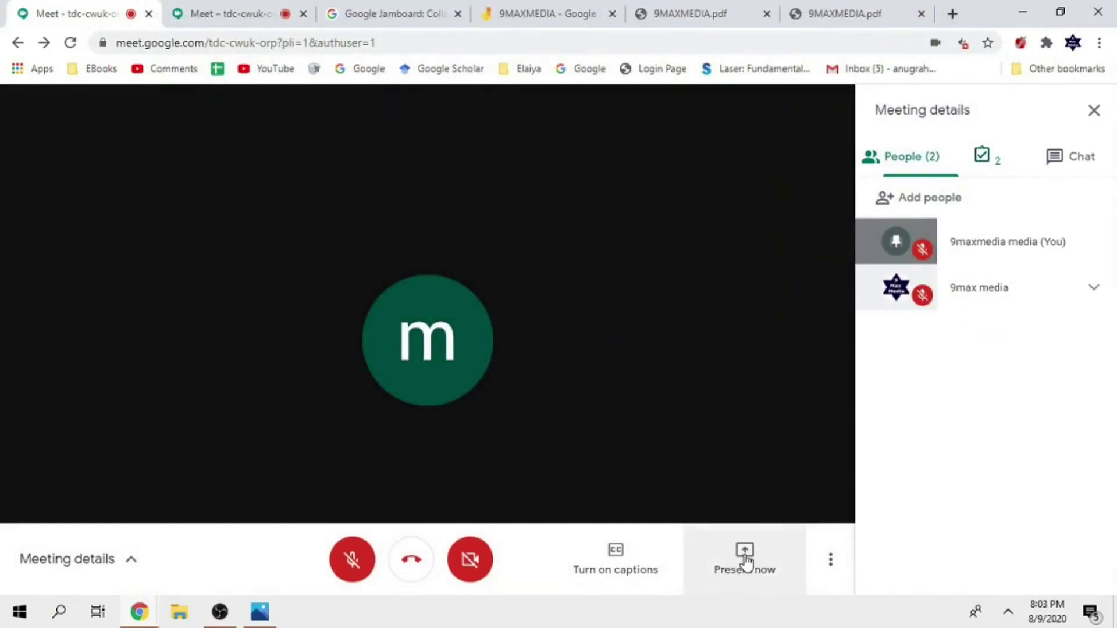
Present the 9MAXMEDIA Google Jamboard Chrome tab in the meeting, and pin that presentation in the second participant's Meet tab
left_click(746, 562)
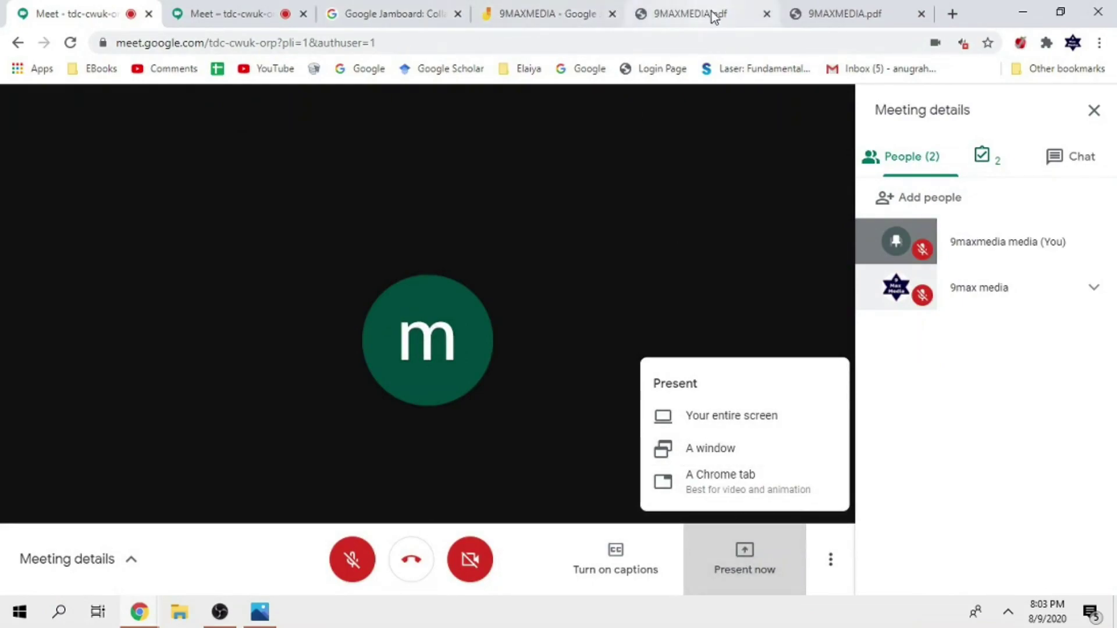
left_click(708, 496)
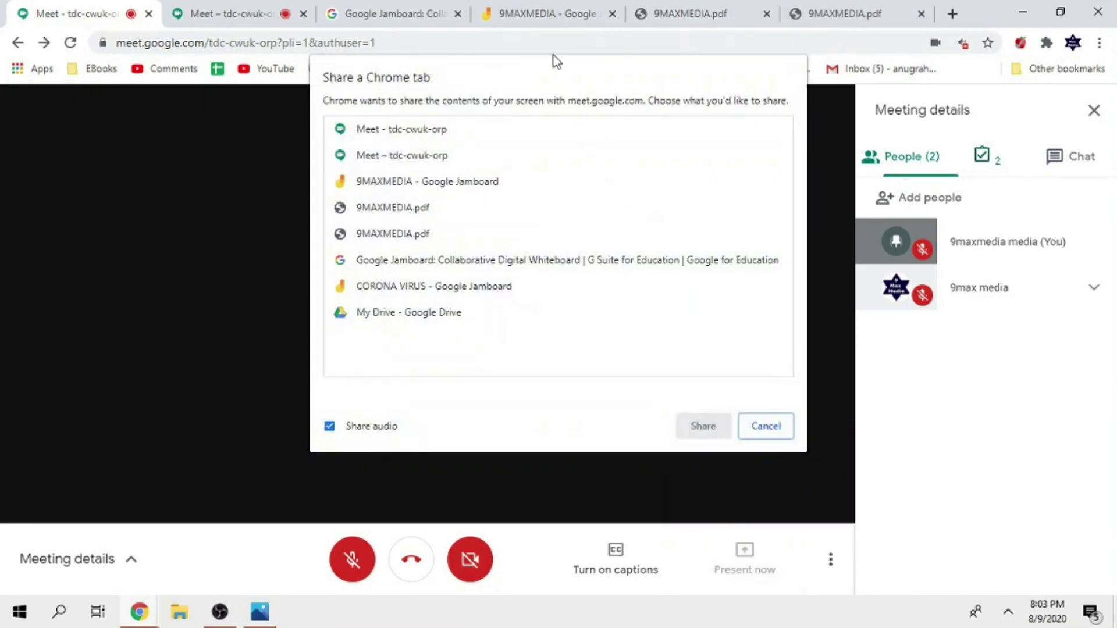
left_click(458, 185)
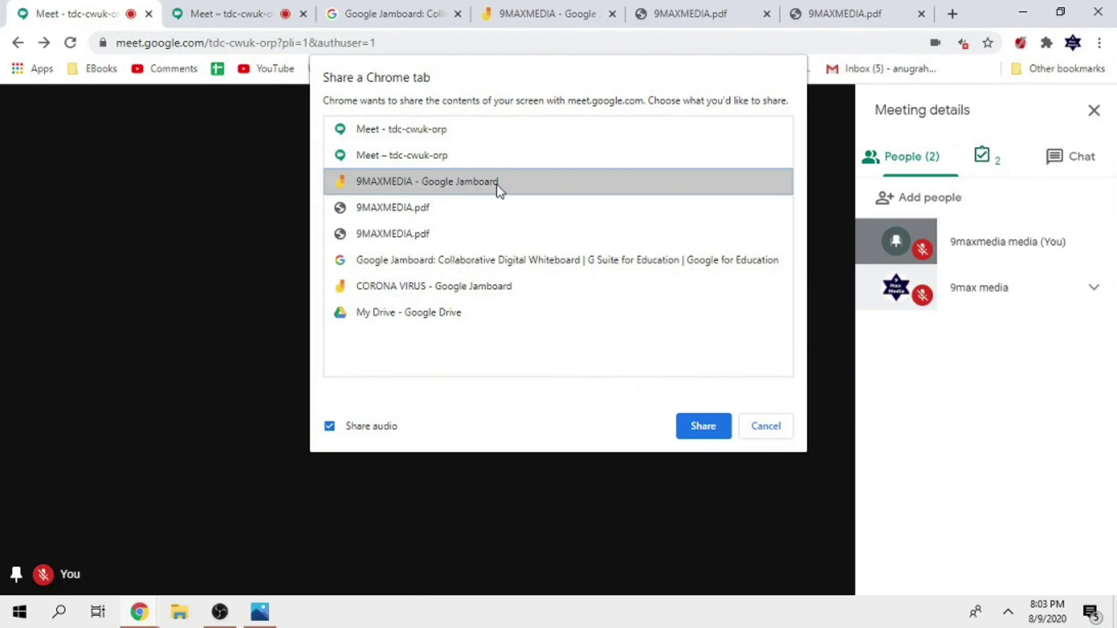
left_click(687, 431)
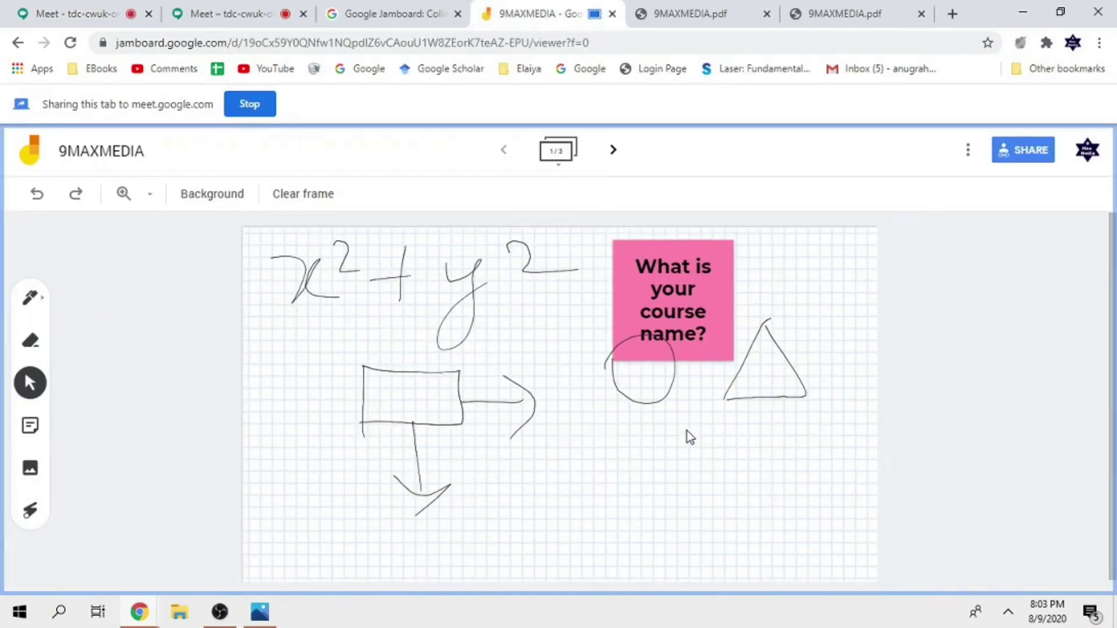
left_click(232, 14)
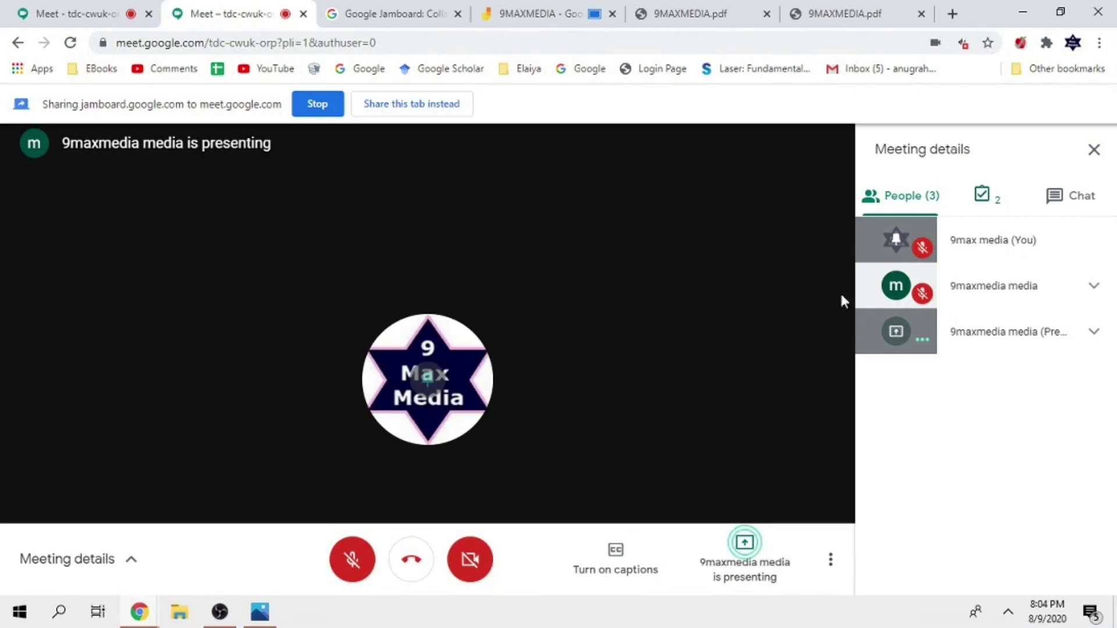
left_click(879, 334)
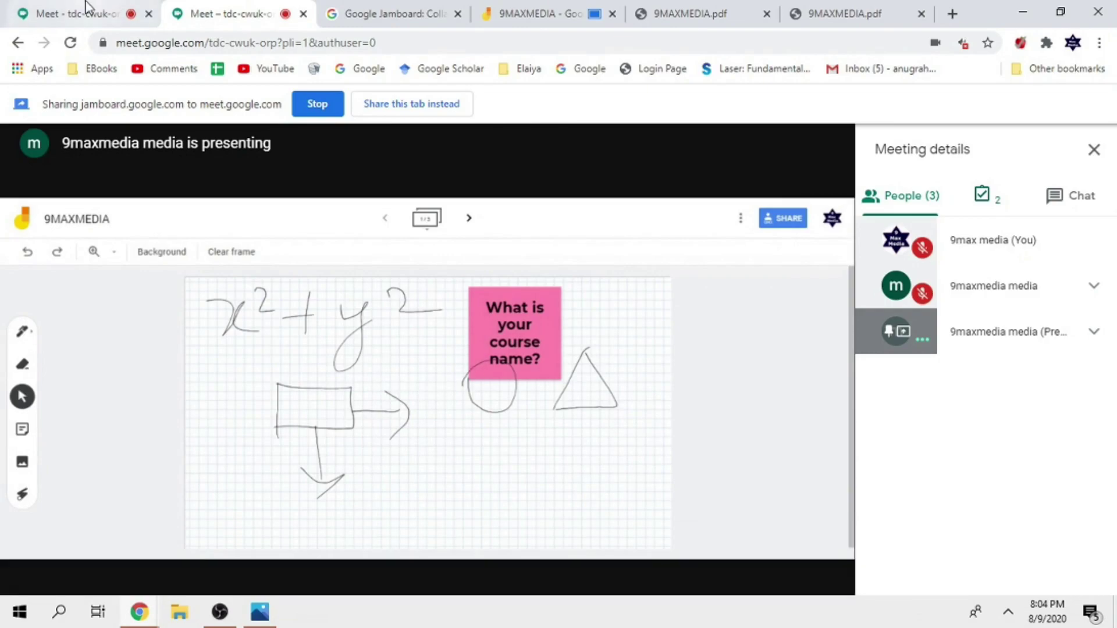
Paste the copied whiteboard sharing link into the meeting chat from the presenter's Meet tab and send it to everyone
left_click(81, 11)
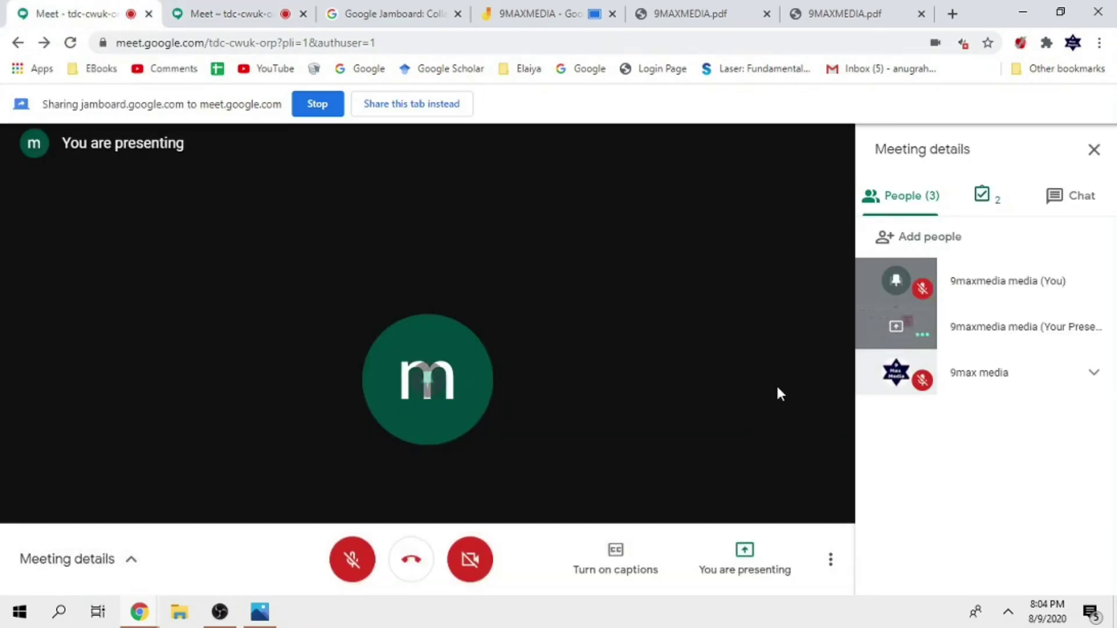
left_click(1080, 204)
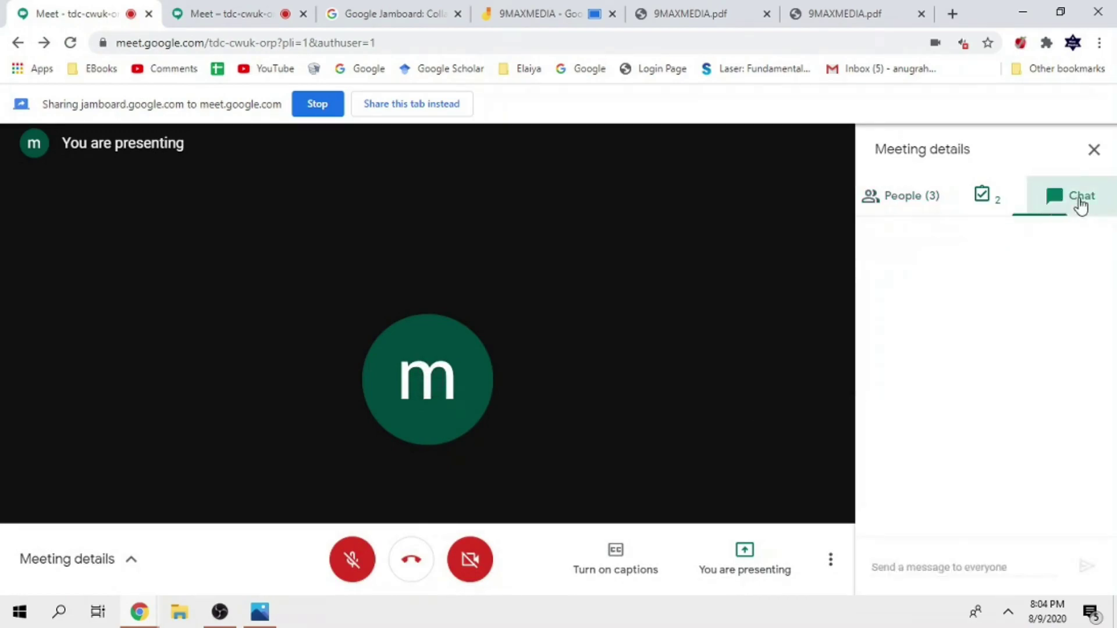
left_click(932, 569)
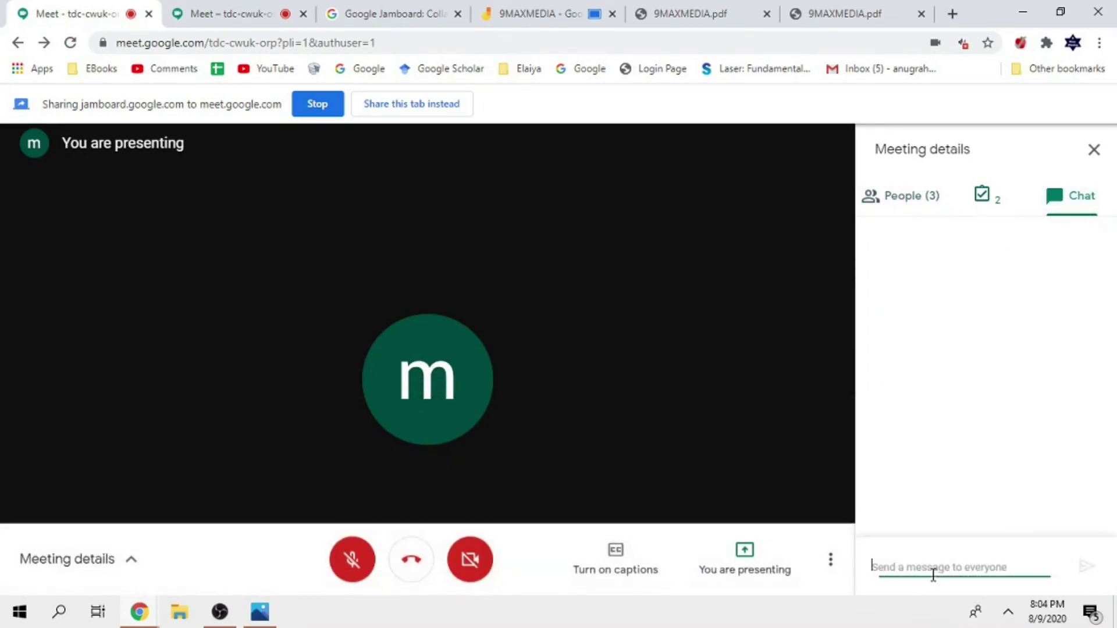
right_click(933, 569)
left_click(972, 448)
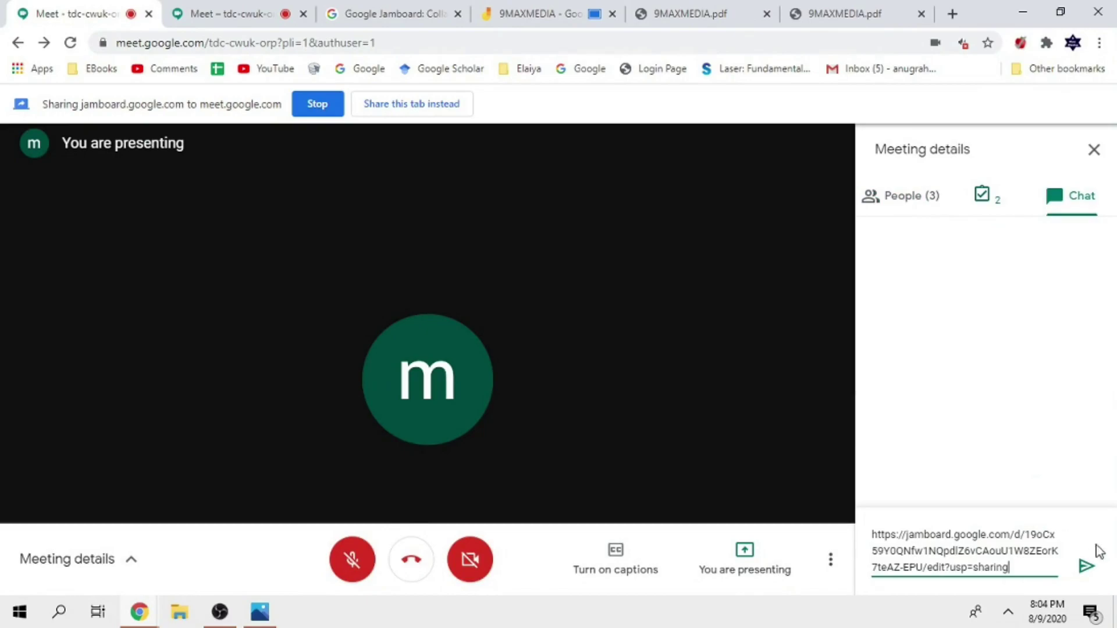
left_click(1083, 569)
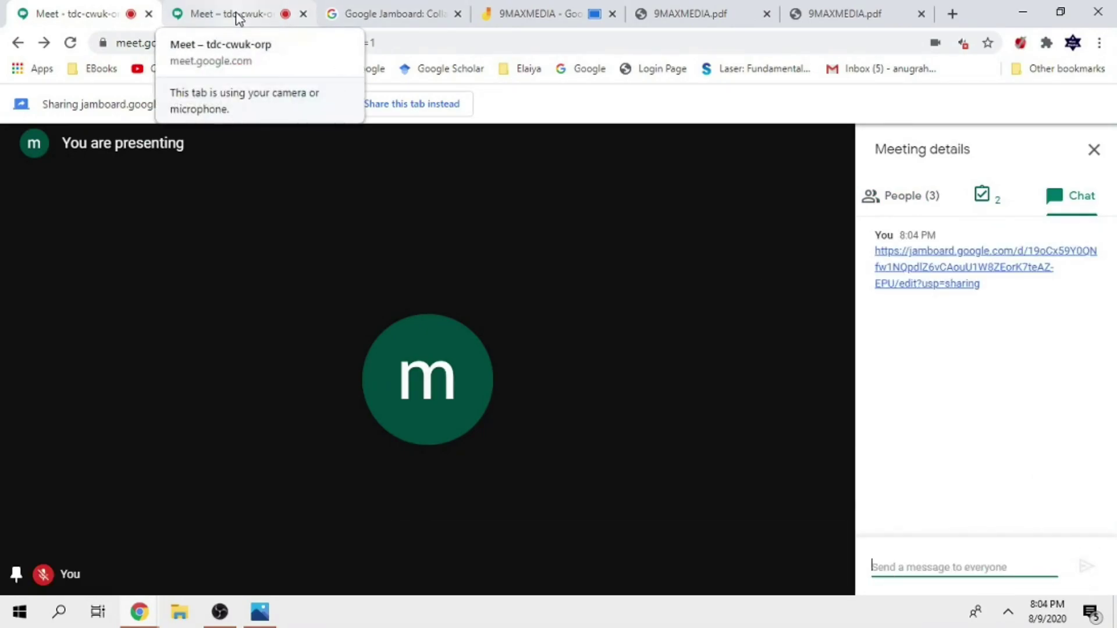
Open the shared Jamboard link from the meeting chat in the second participant's Meet tab
left_click(235, 15)
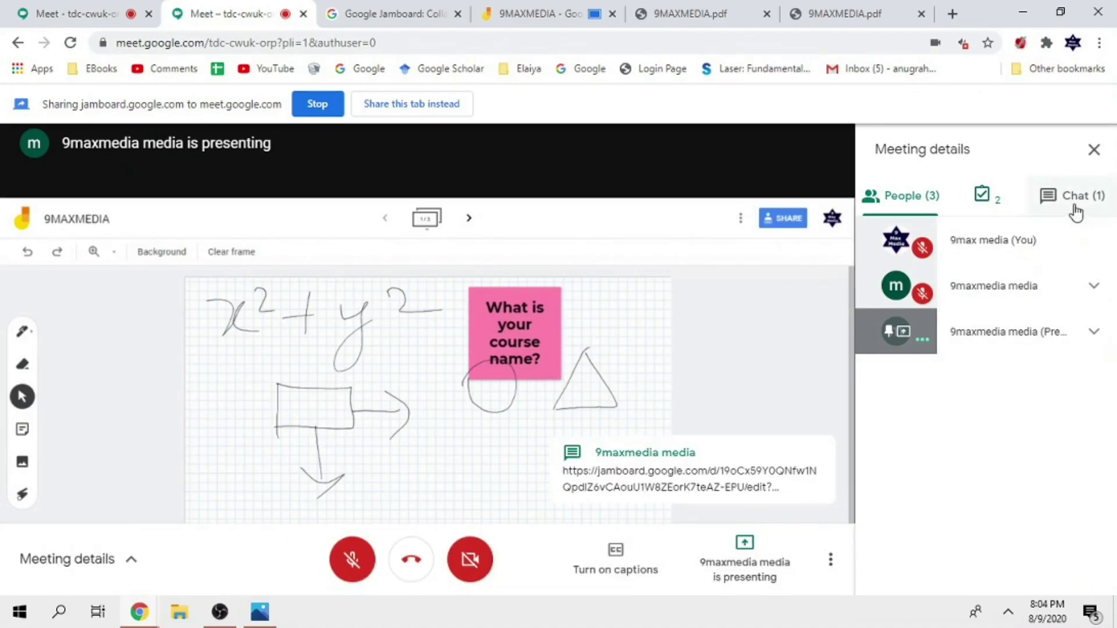
left_click(1073, 203)
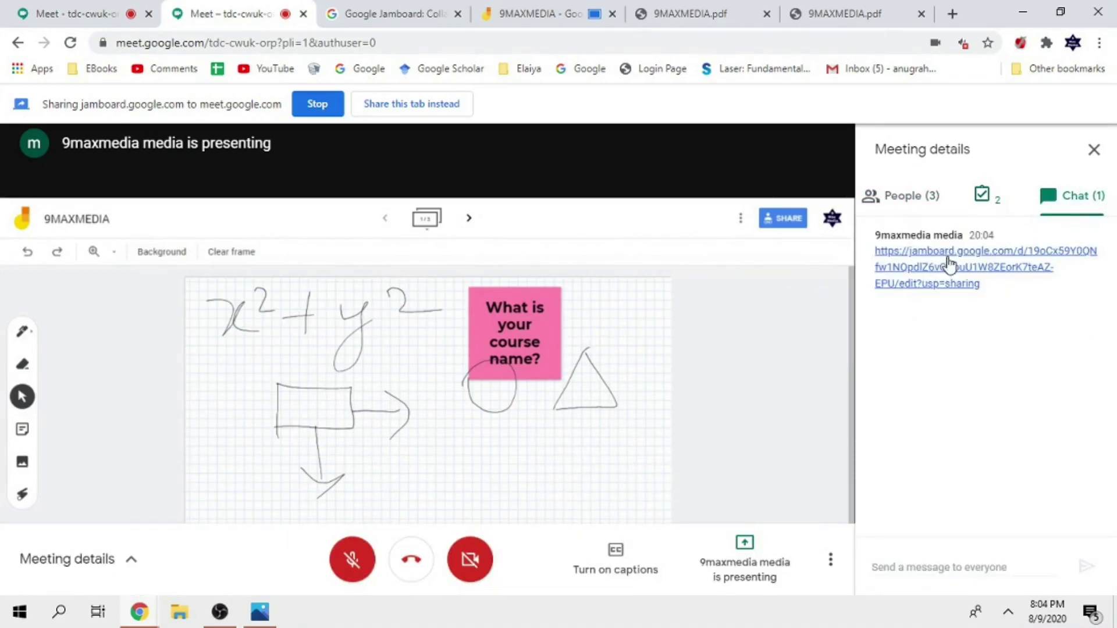
left_click(942, 278)
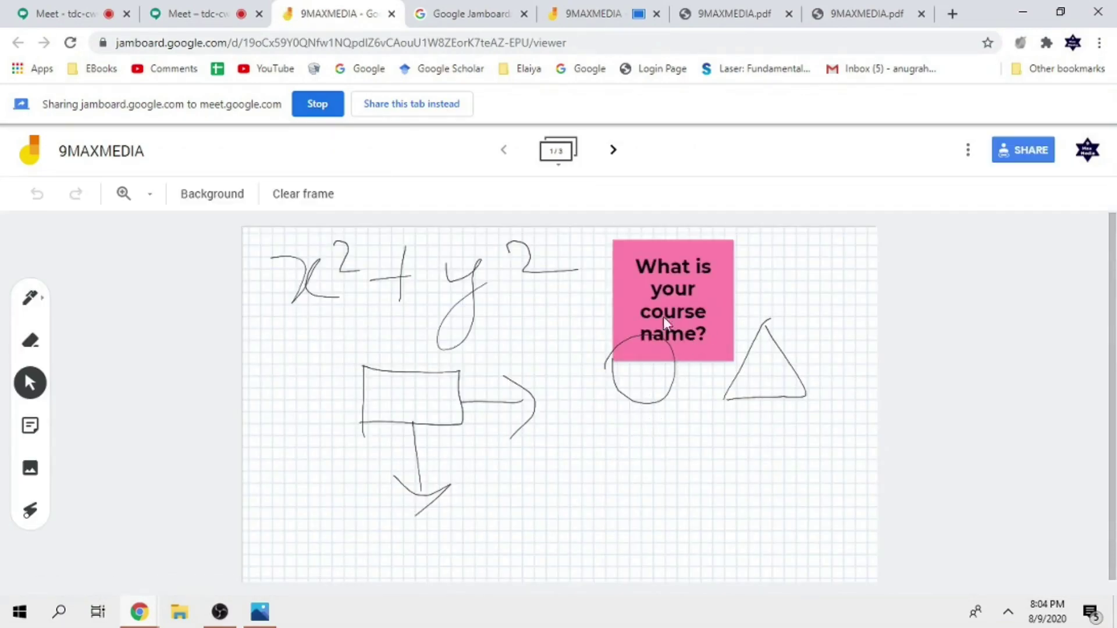
Handwrite a course name with the pen below the pink "What is your course name?" sticky note in the participant's copy
left_click(30, 298)
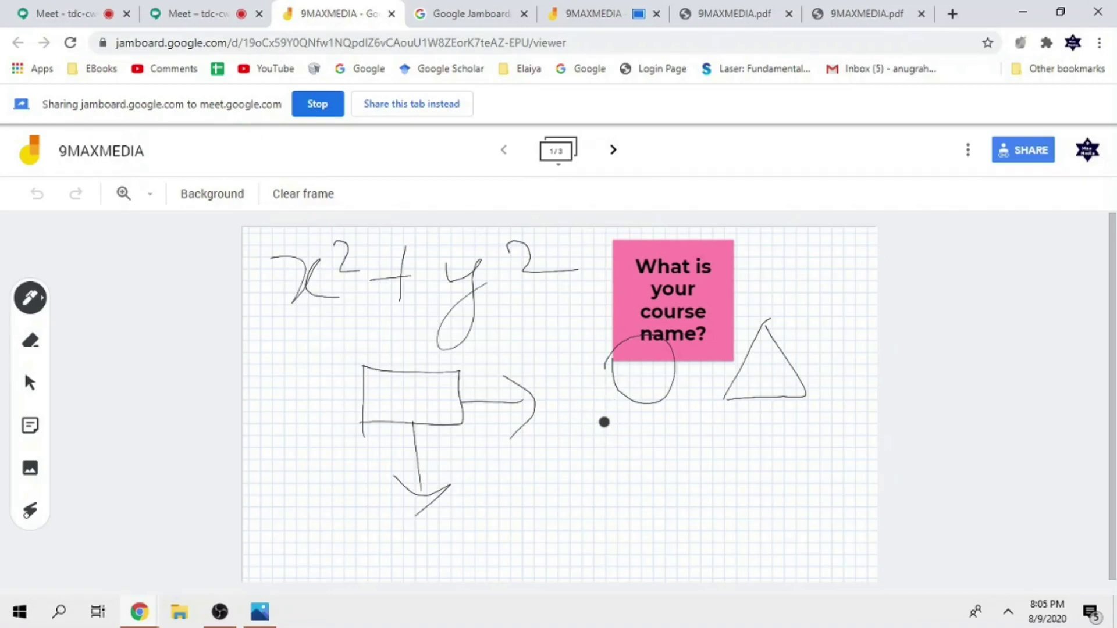
left_click_drag(605, 417, 603, 485)
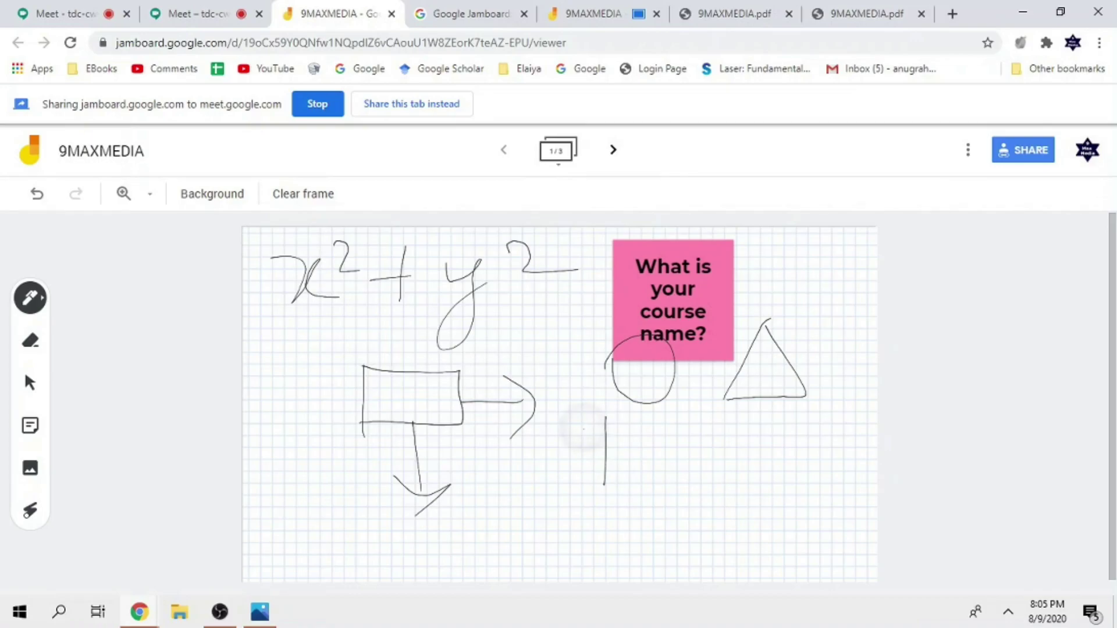
mouse_move(583, 429)
left_mouse_down()
mouse_move(640, 431)
mouse_move(602, 460)
mouse_move(633, 460)
mouse_move(617, 482)
mouse_move(730, 455)
mouse_move(726, 543)
left_mouse_up()
left_click_drag(763, 451, 808, 448)
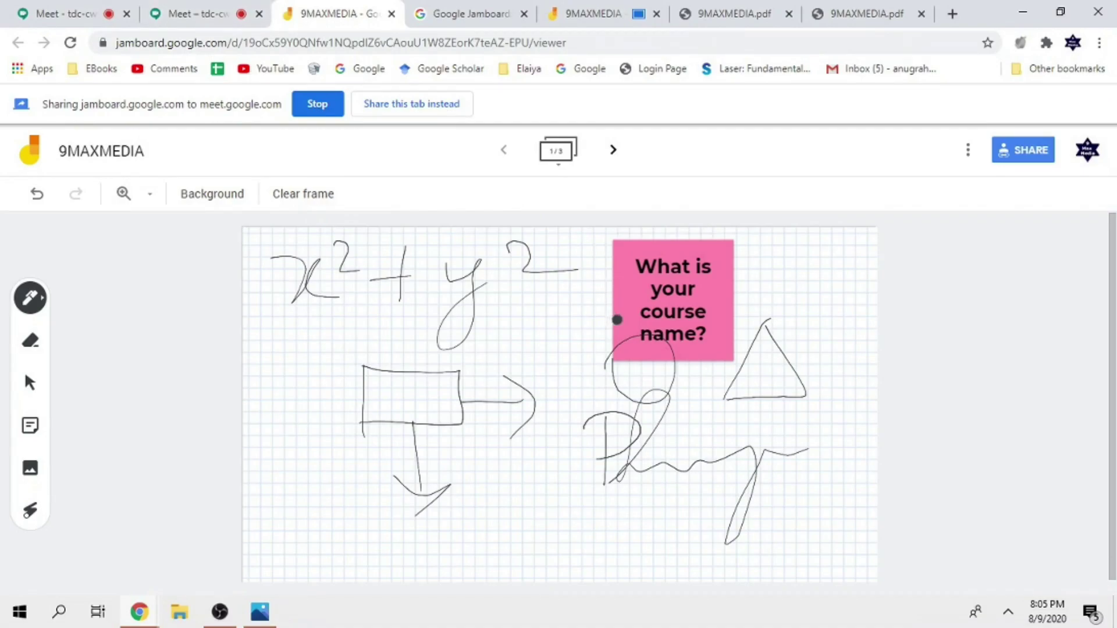
Check the presenter's 9MAXMEDIA Jamboard tab for the participant's handwriting
left_click(87, 13)
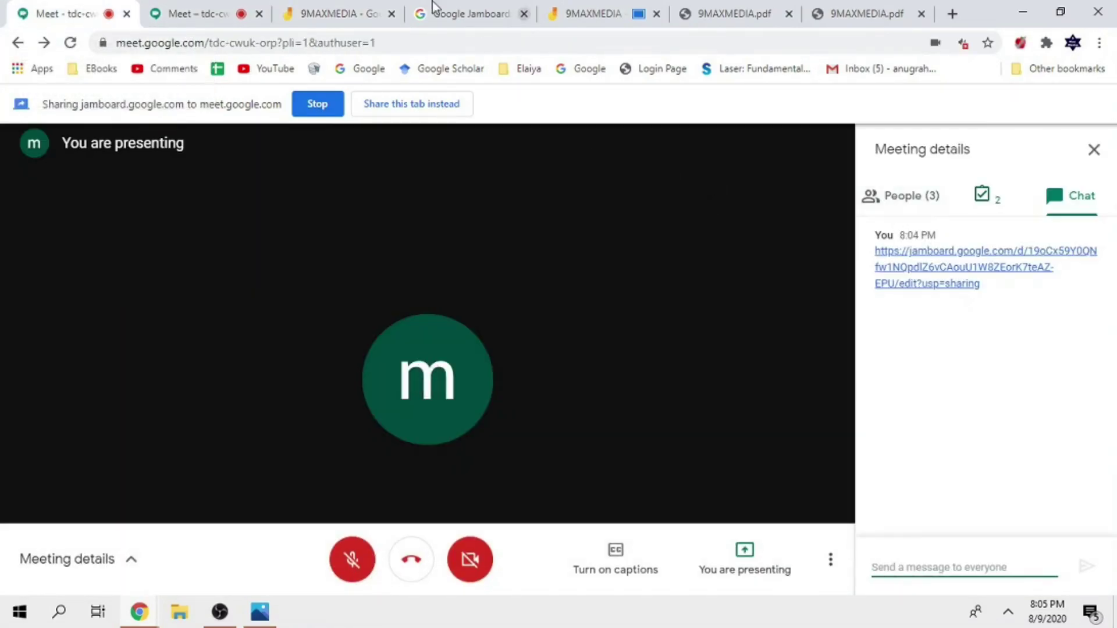
left_click(447, 16)
left_click(589, 20)
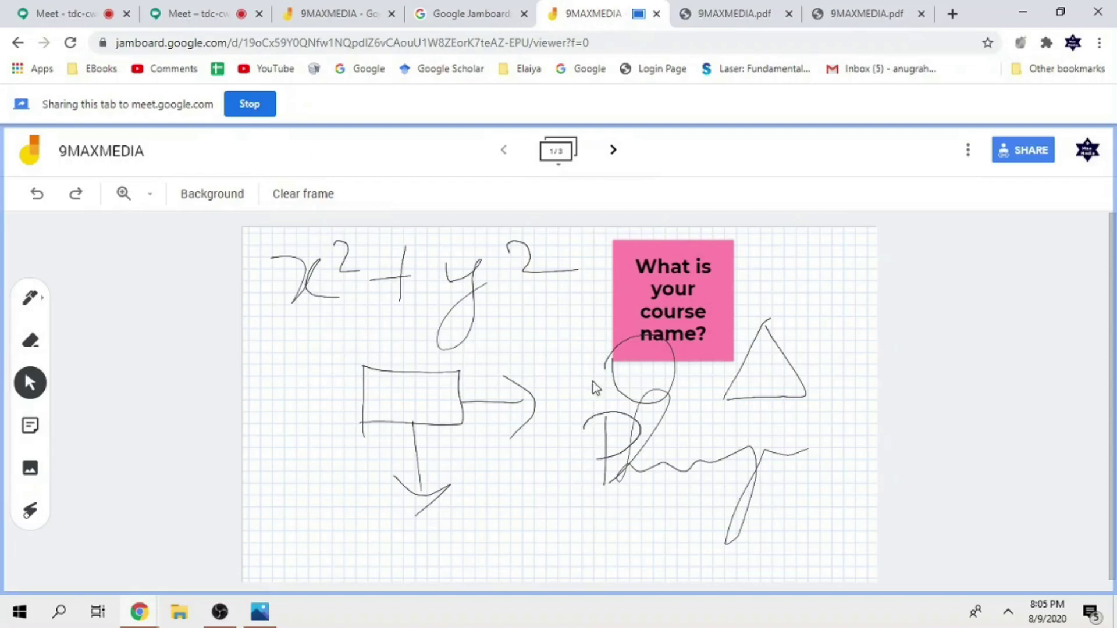
Return to the presenter's Meet tab and stop presenting the 9MAXMEDIA tab
left_click(56, 12)
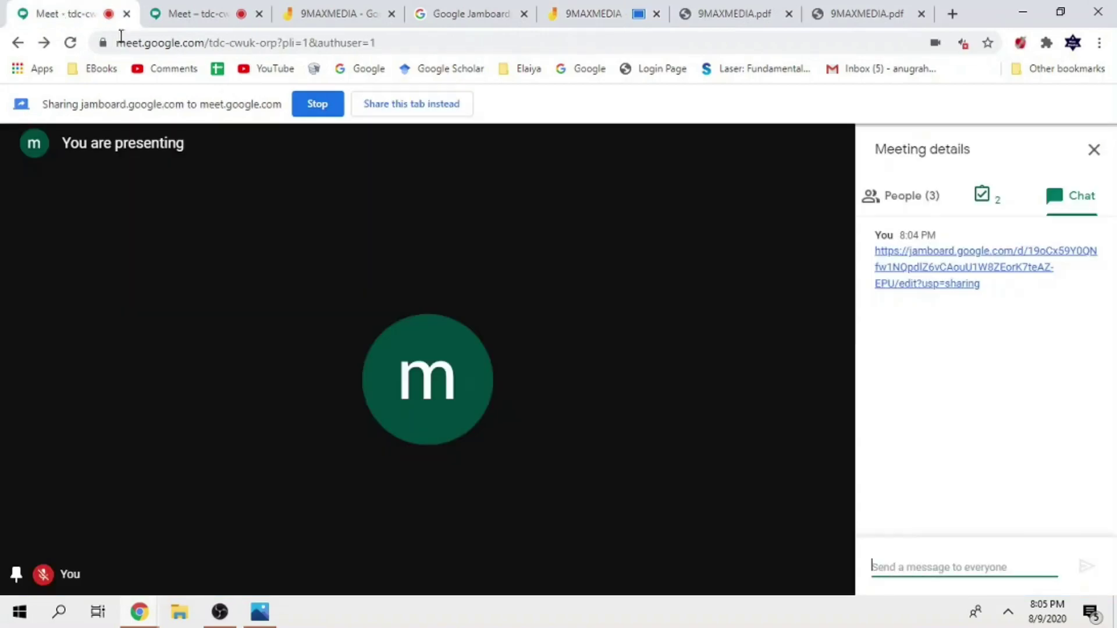
left_click(736, 563)
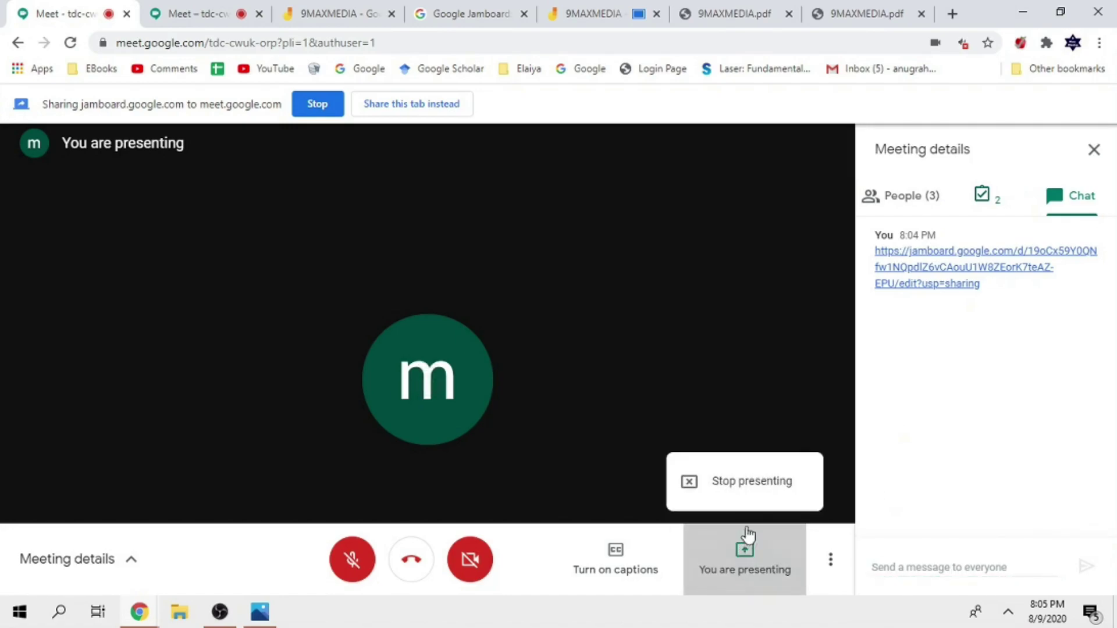
left_click(749, 486)
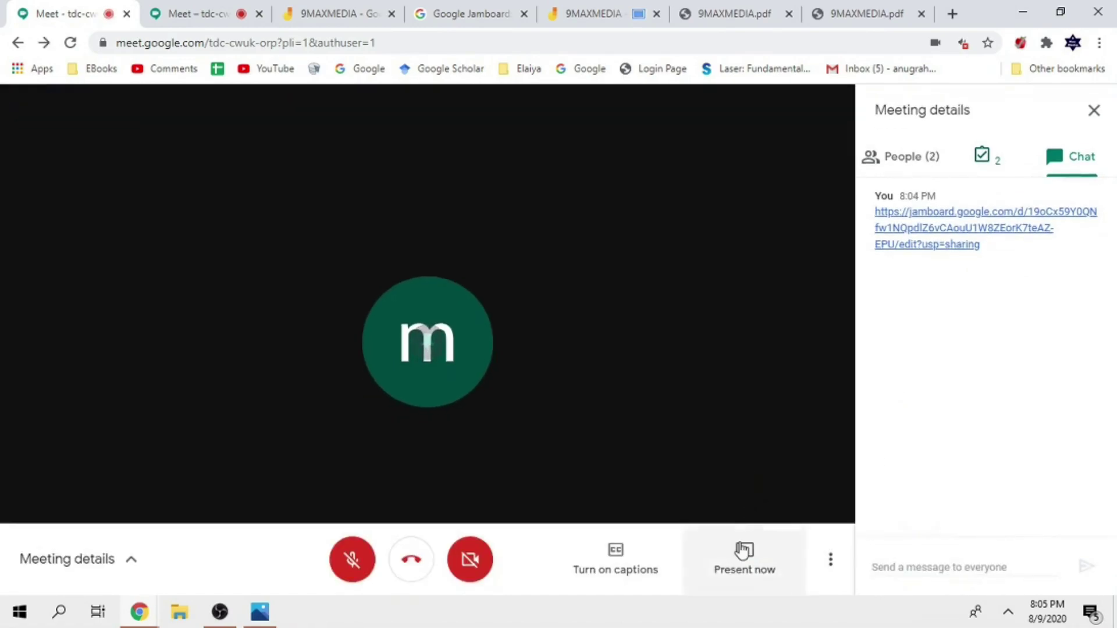
Present the CORONA VIRUS Jamboard window in the meeting, bringing that Chrome window up first so it is offered for sharing
left_click(744, 556)
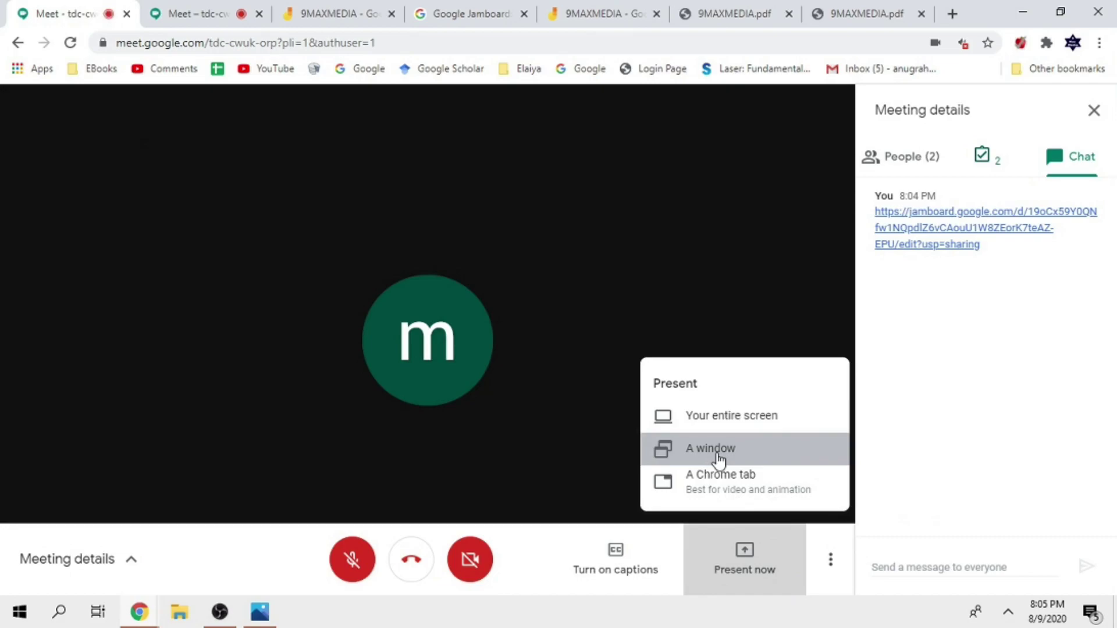
left_click(718, 459)
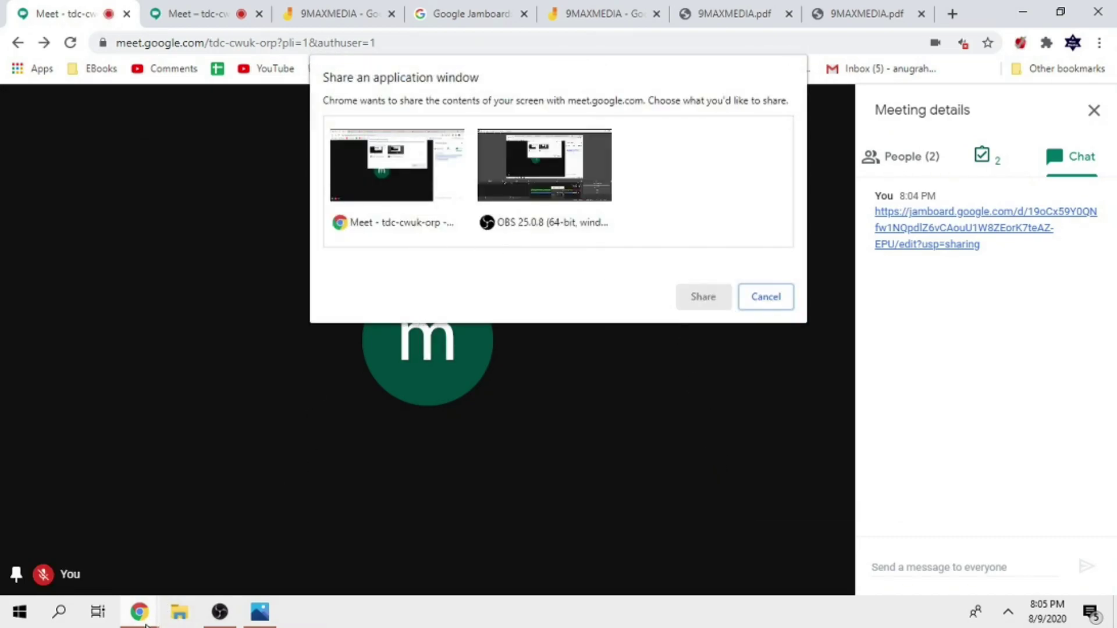
mouse_move(144, 618)
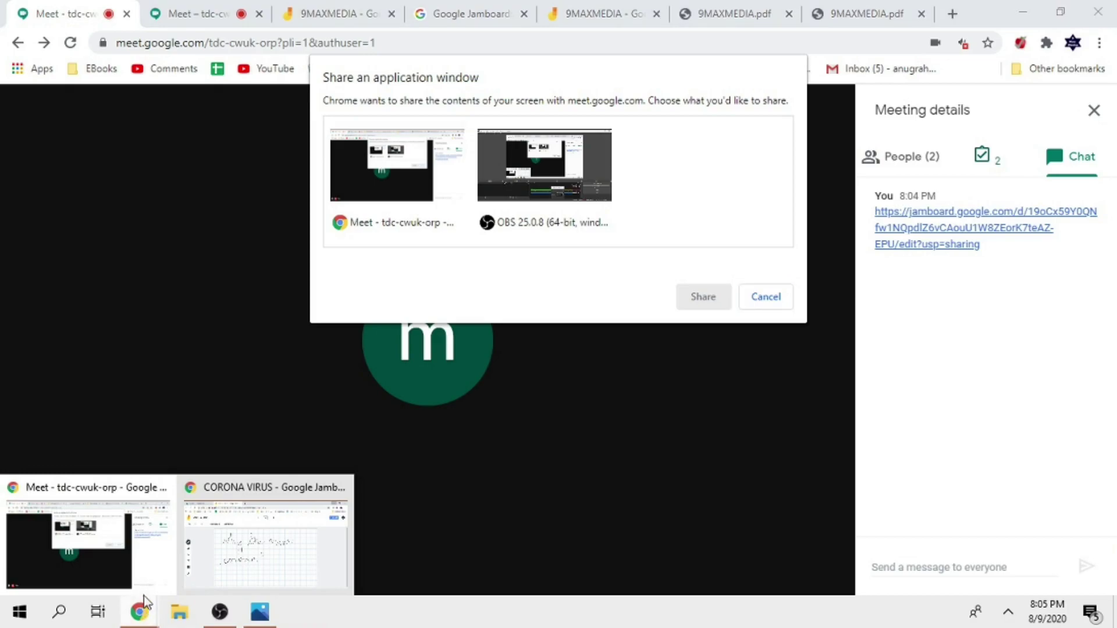
left_click(244, 535)
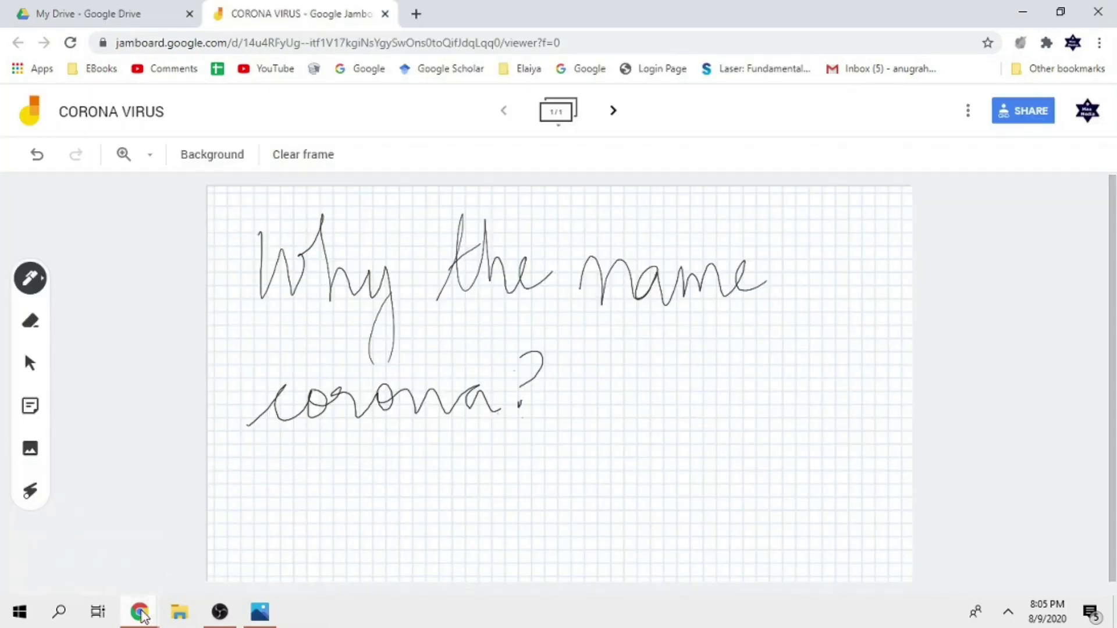
mouse_move(144, 616)
left_click(121, 496)
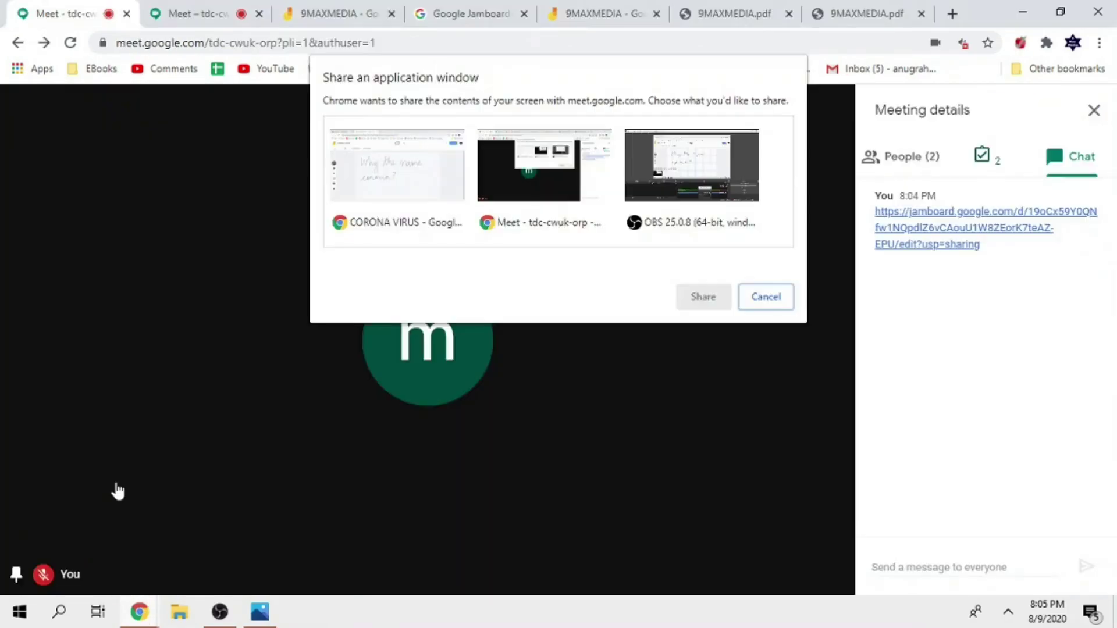
left_click(567, 174)
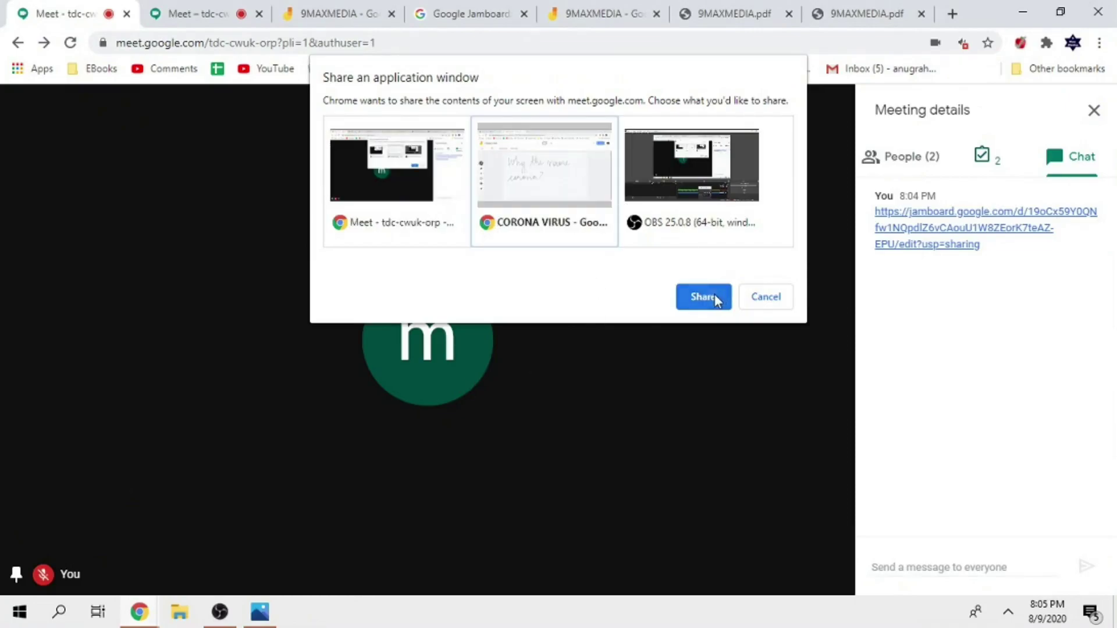
left_click(713, 295)
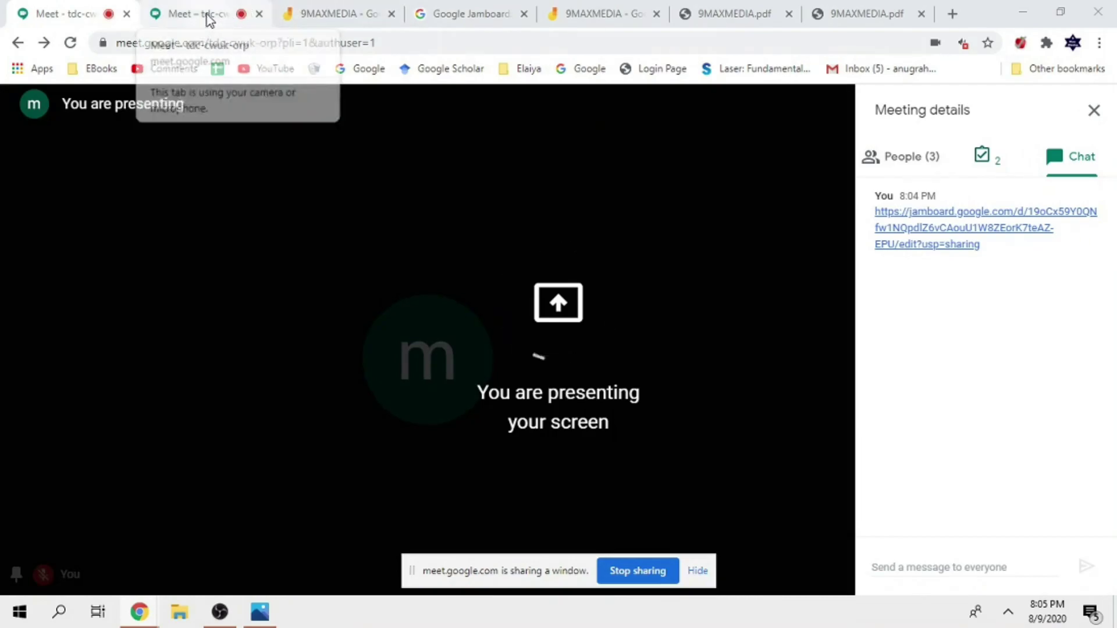
View the CORONA VIRUS window presentation from the second participant's Meet tab, comparing it with the presenter's tab
left_click(211, 19)
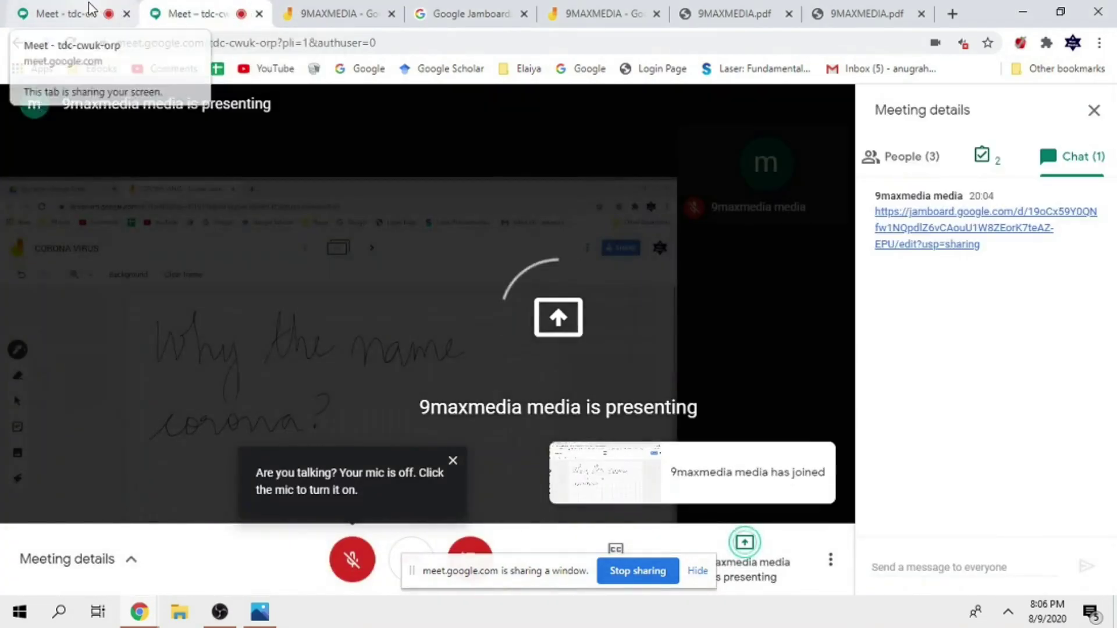
left_click(92, 11)
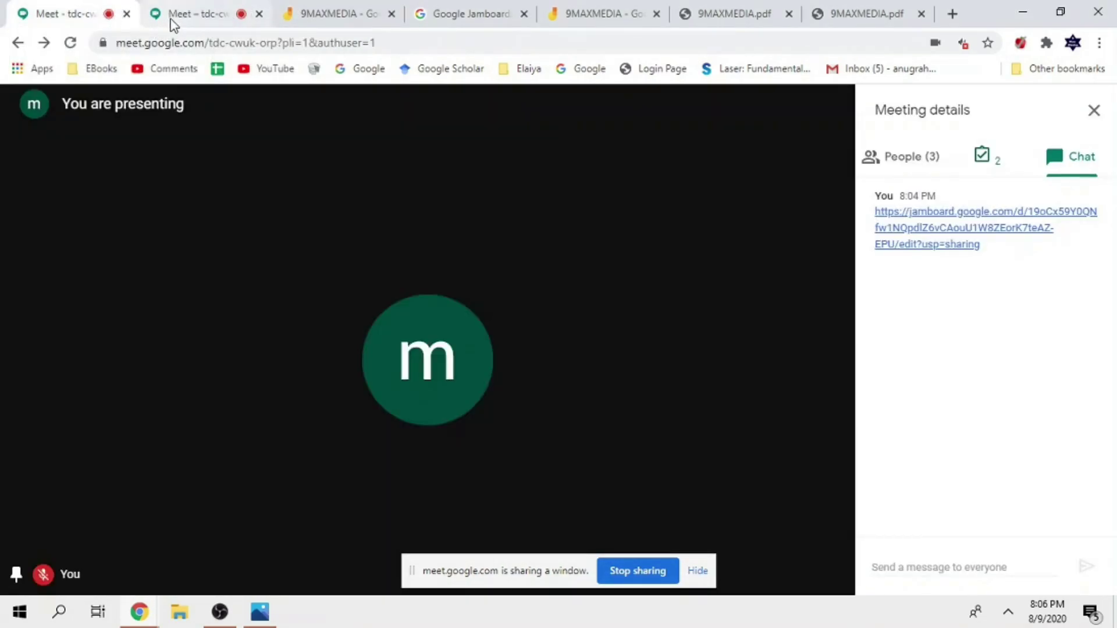
left_click(206, 20)
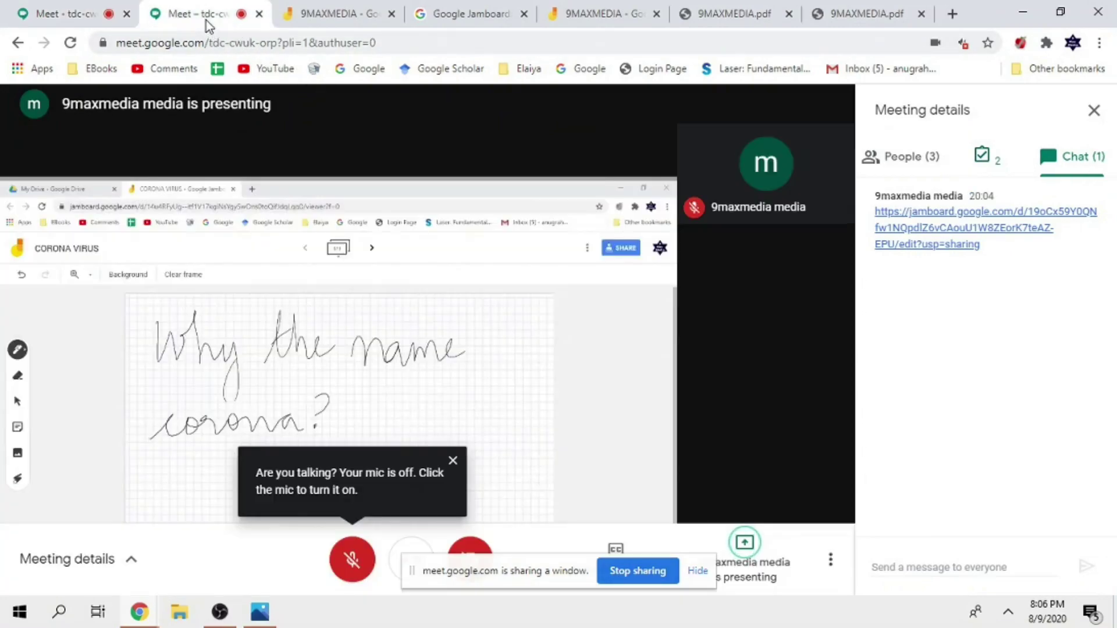